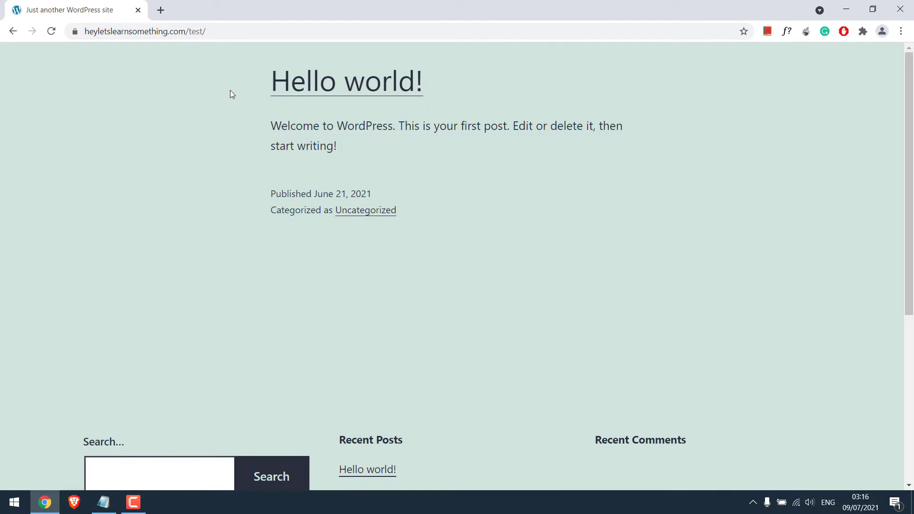
Step: Load the site's /wp-admin address and pass the HTTP sign-in prompt
drag(908, 167, 903, 23)
click(246, 29)
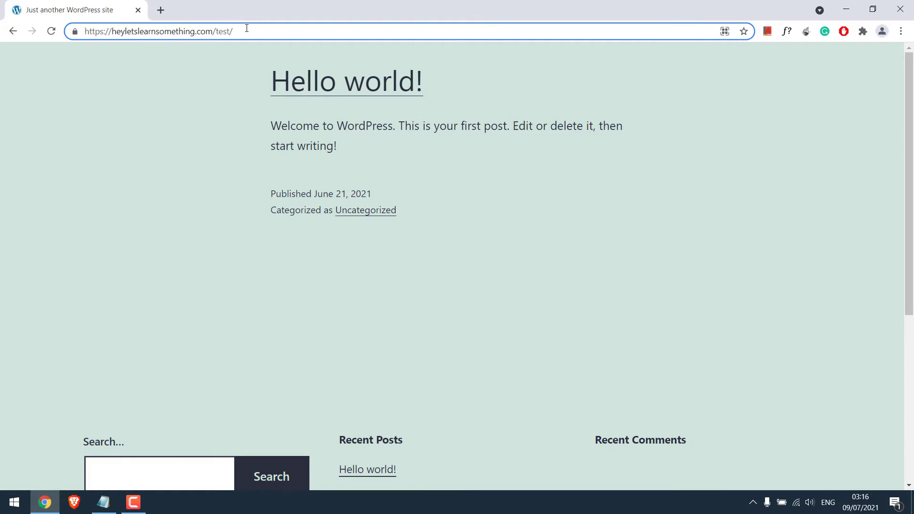
text(wp-admin)
key(Return)
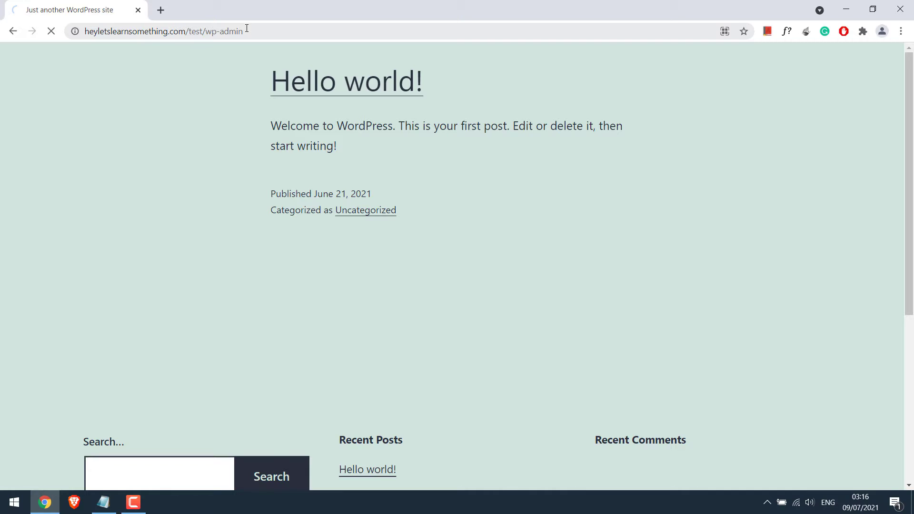
text(test)
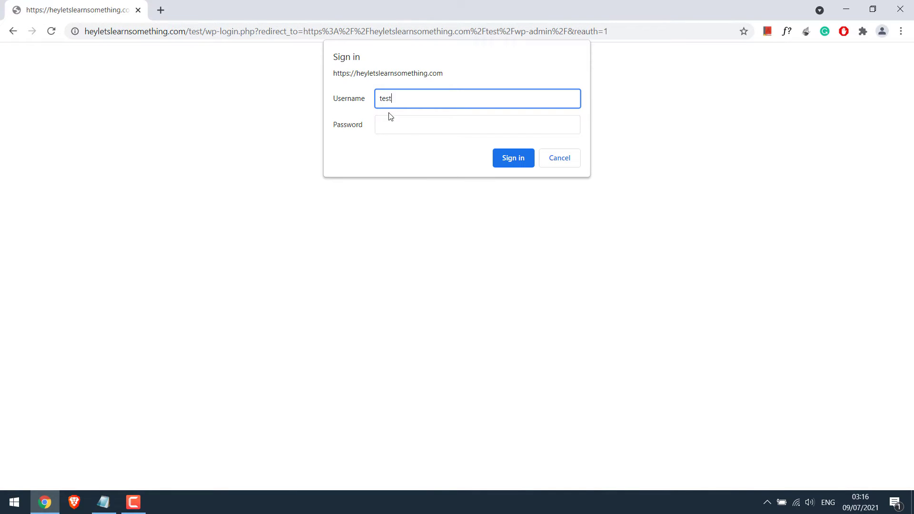
click(398, 129)
text(test)
key(Return)
Step: Log in to WordPress with the admin username and password
text(dem)
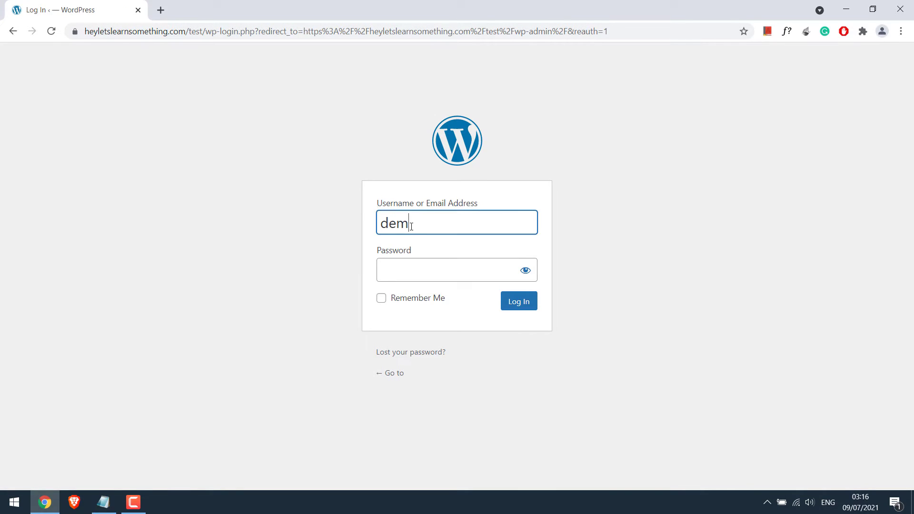
text(o)
key(Tab)
text(demopassword12)
key(Return)
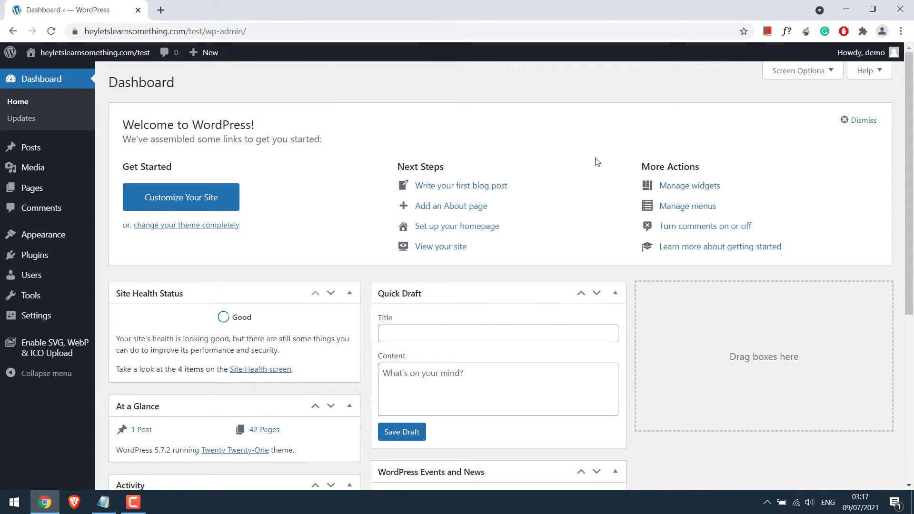
Step: Search new plugins for 'top bar', then install and activate Top Bar by WP Darko
scroll(897, 172, down, 6)
scroll(897, 123, up, 6)
mouse_move(78, 259)
click(114, 280)
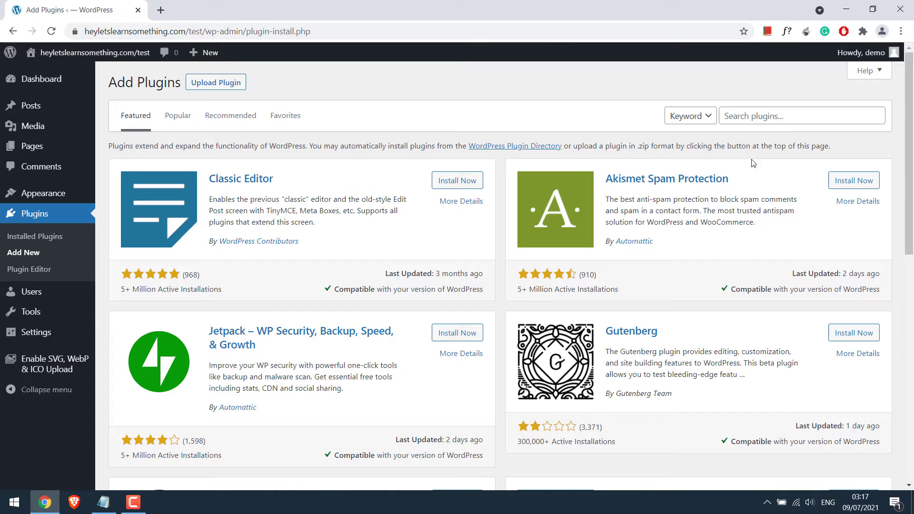
click(763, 116)
text(top bs)
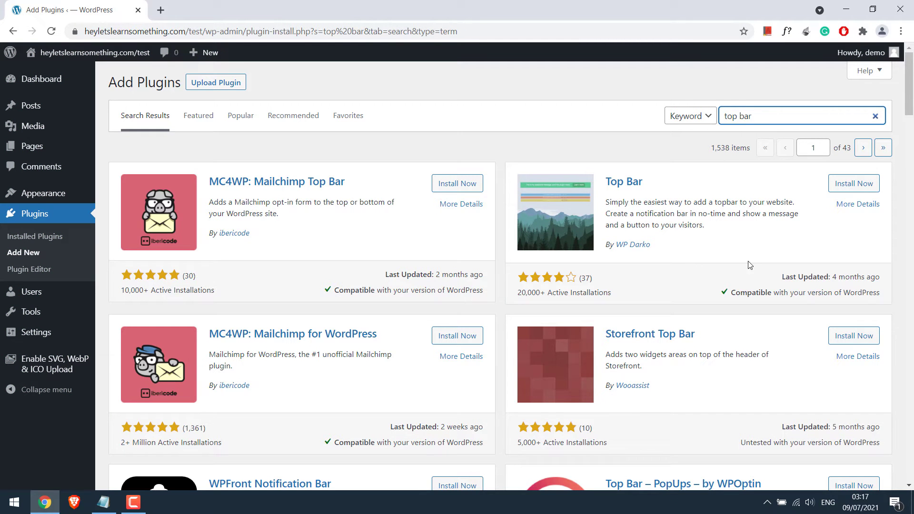
click(852, 185)
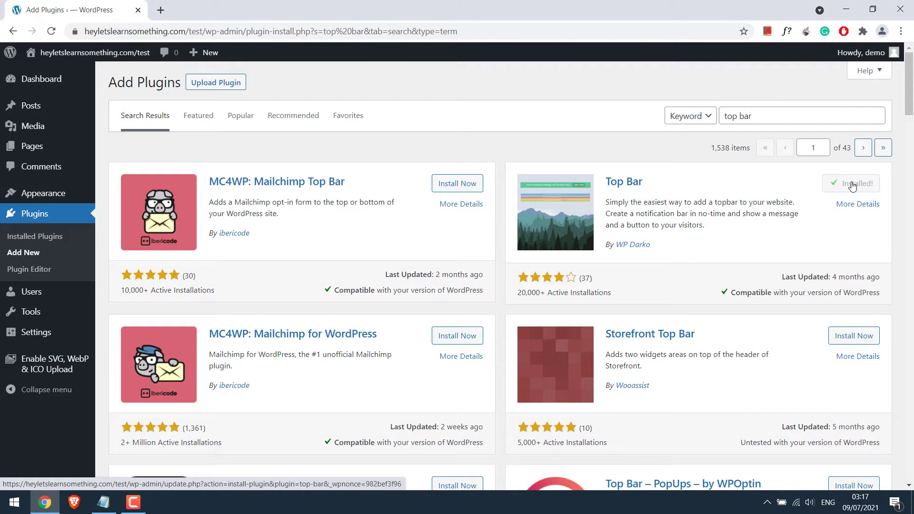
click(859, 186)
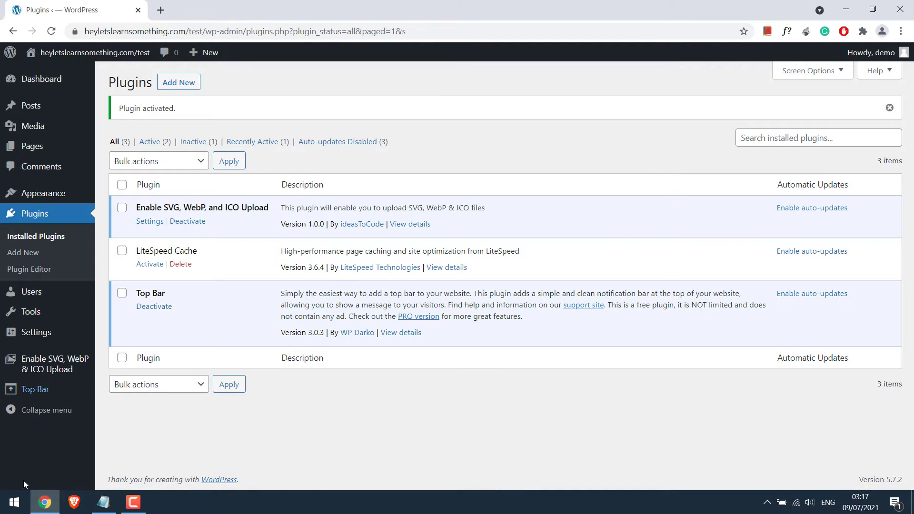
Step: In Top Bar settings, set Position to Fixed and enter the contact e-mail and phone as the message
click(37, 395)
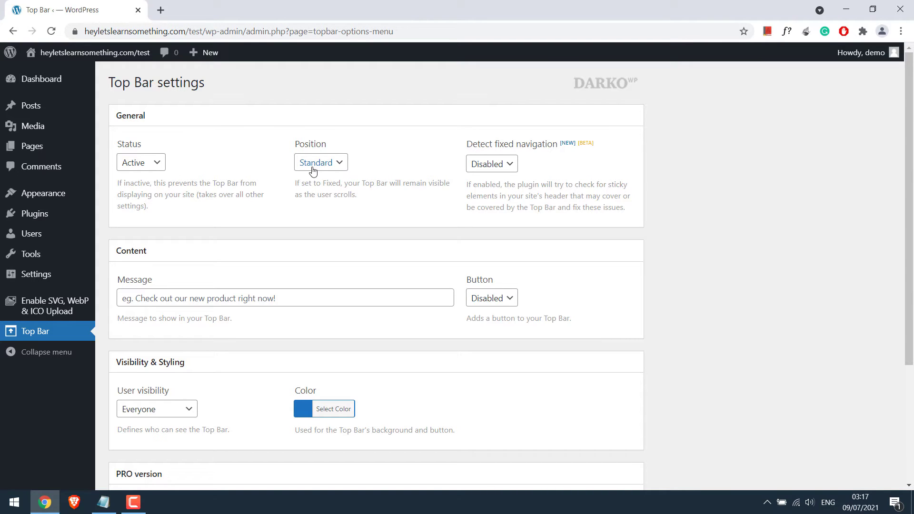
click(338, 163)
click(326, 190)
click(173, 298)
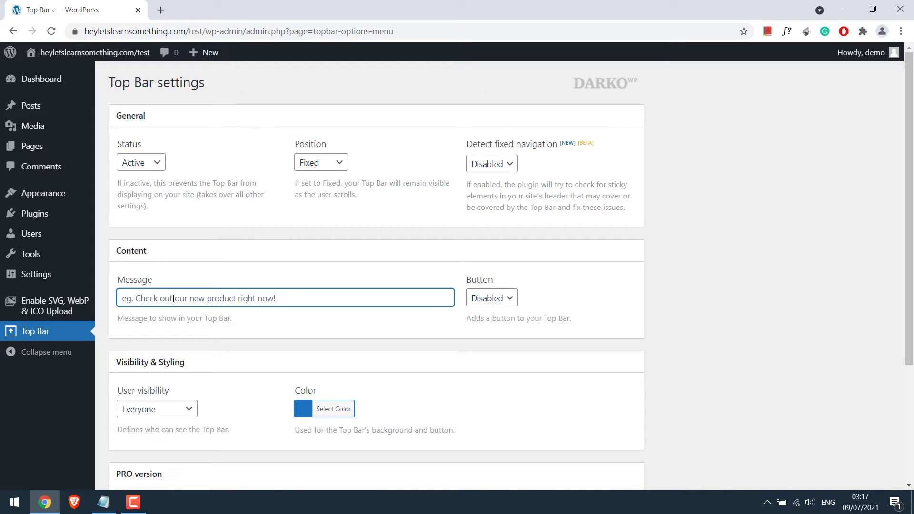
text(Email)
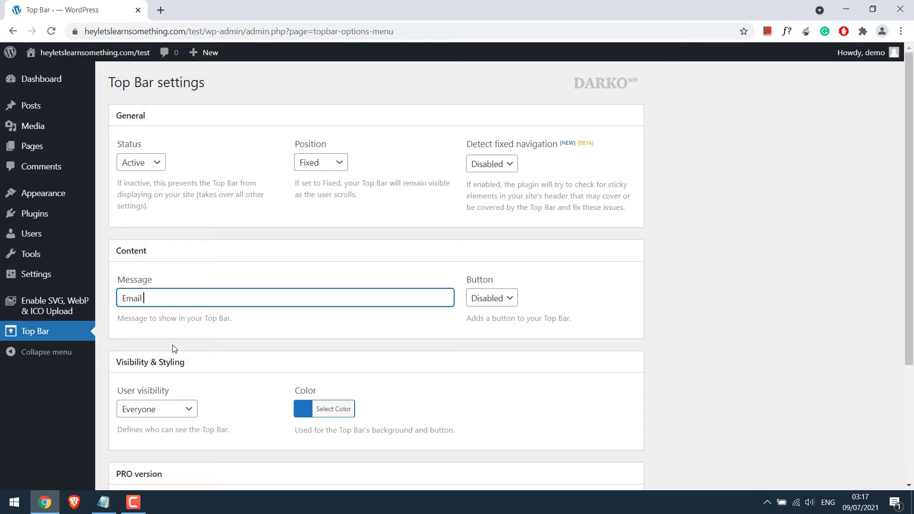
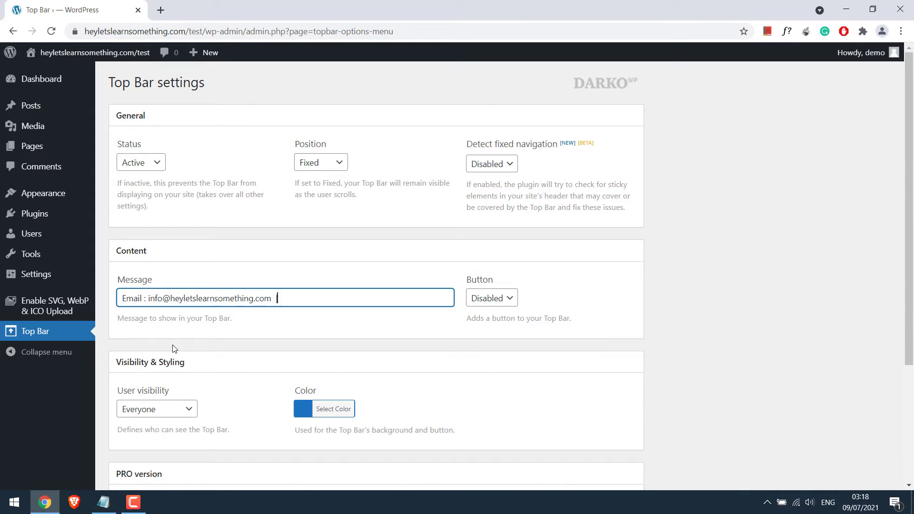
text(| Ph: +123456789)
click(512, 298)
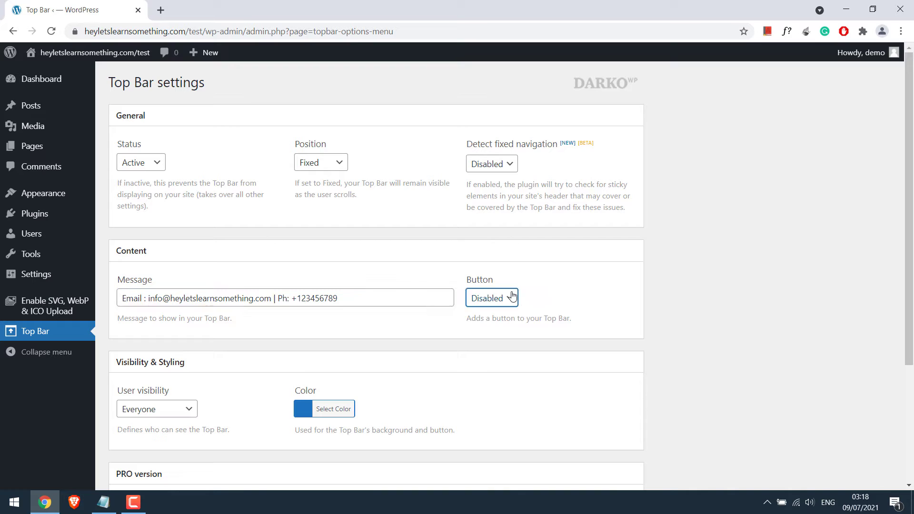
click(512, 297)
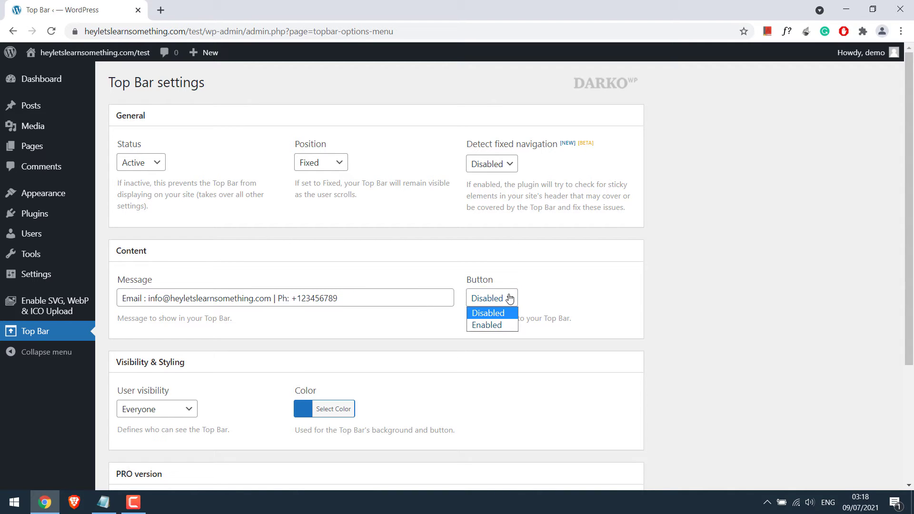
Step: Enable a 'Buy' button linking to the site's homepage, opening in a new window
click(503, 322)
click(177, 392)
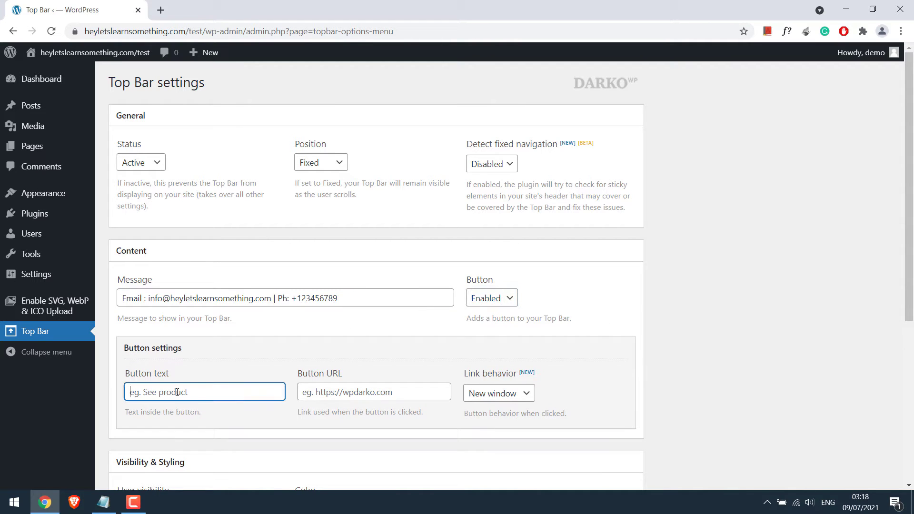
text(Buy)
click(356, 392)
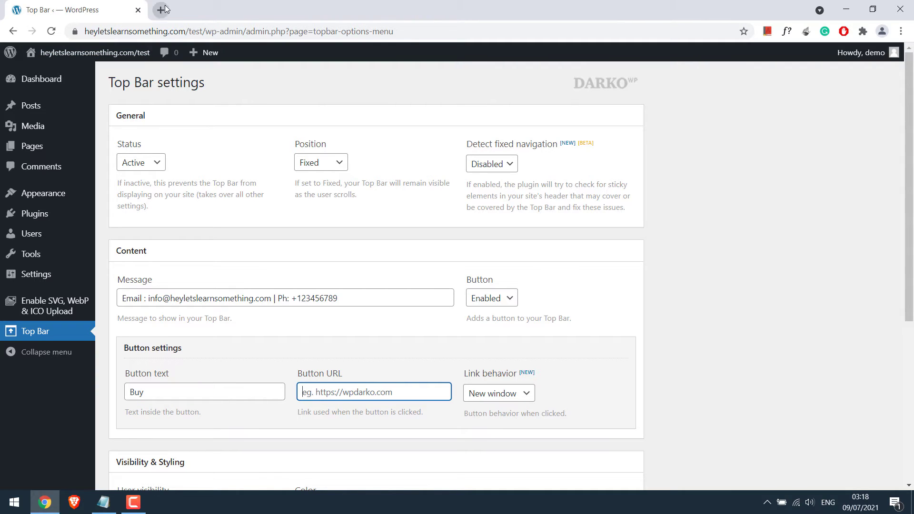
key(ctrl+l)
key(Home)
key(ctrl+shift+Right)
key(ctrl+shift+Right)
key(ctrl+shift+Right)
key(ctrl+shift+Right)
key(ctrl+shift+Right)
key(ctrl+shift+Right)
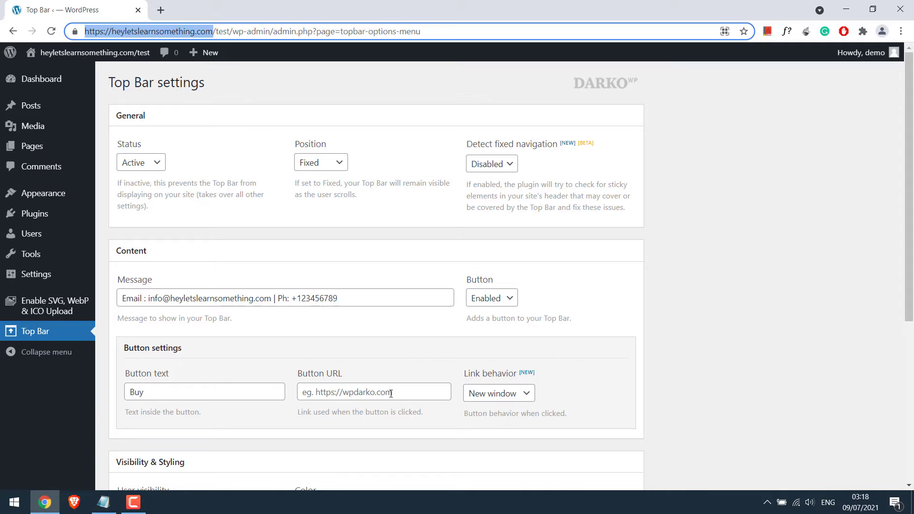
key(ctrl+c)
click(390, 394)
key(ctrl+v)
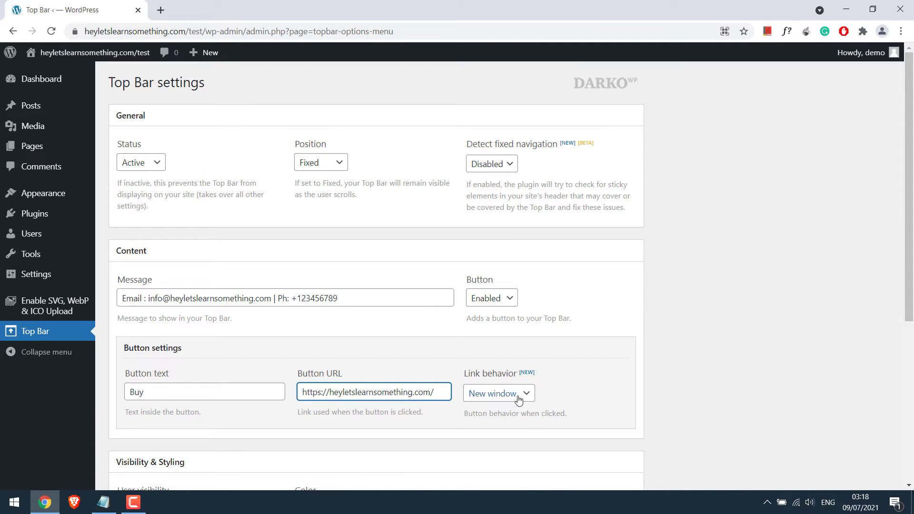
click(519, 399)
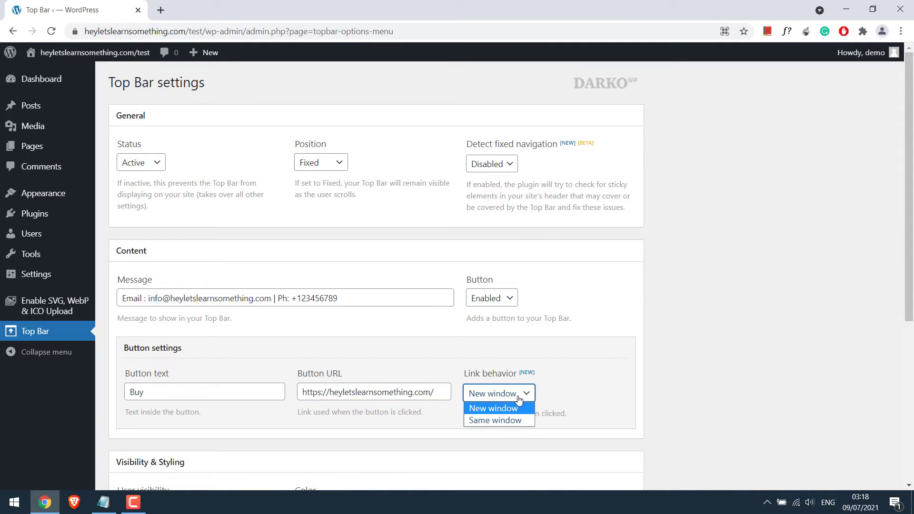
click(489, 408)
Step: Make the bar colour black and save the Top Bar settings
scroll(152, 350, down, 3)
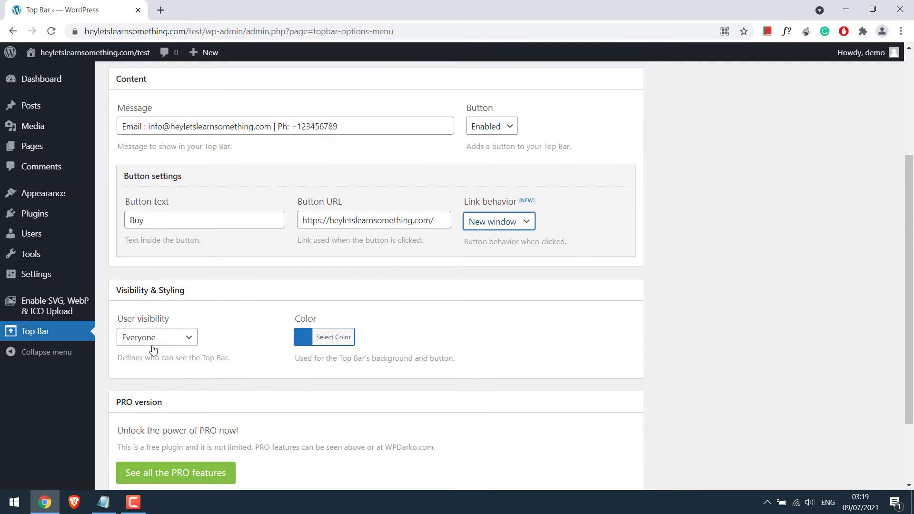
click(339, 342)
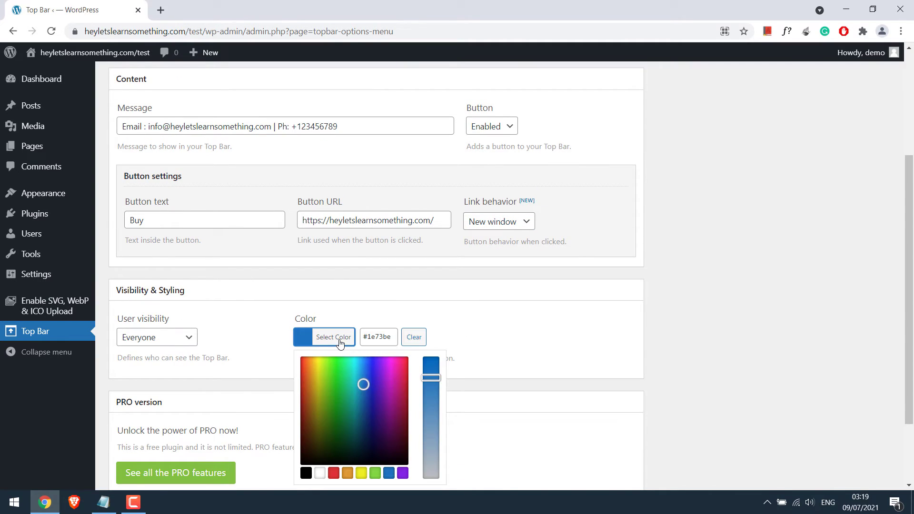
click(306, 472)
click(501, 318)
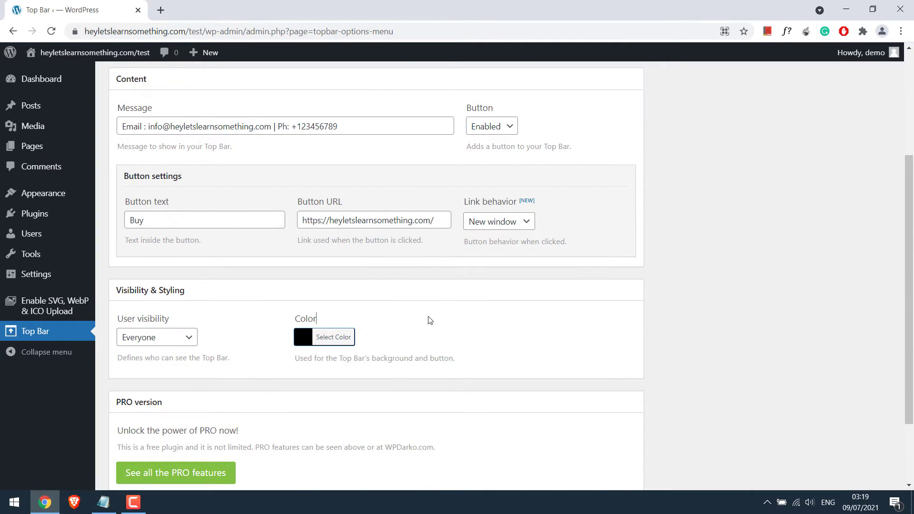
scroll(198, 424, down, 2)
click(161, 428)
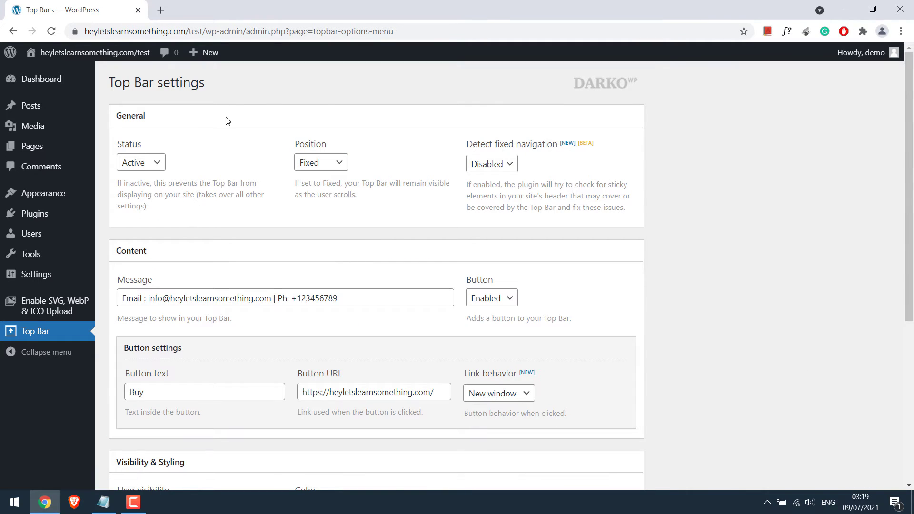
Step: Open the site's front page in a private window to check the black Top Bar
drag(86, 31, 232, 31)
key(ctrl+c)
key(ctrl+shift+n)
key(ctrl+v)
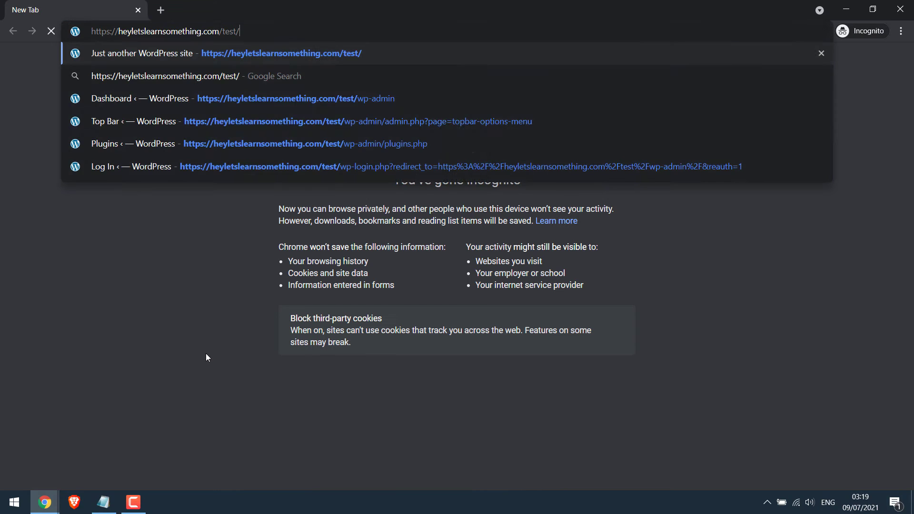
key(Return)
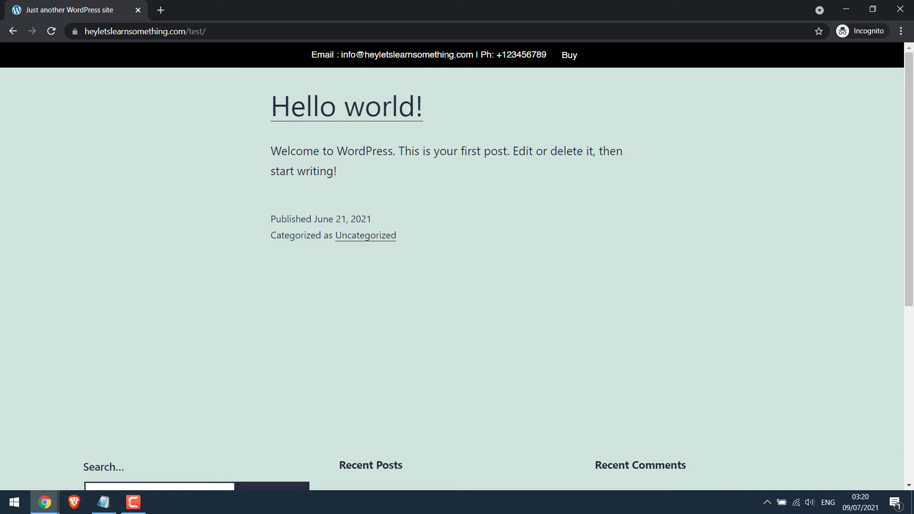
drag(908, 157, 838, 78)
Step: Change the Top Bar position to Standard and save the settings
mouse_move(45, 495)
click(61, 448)
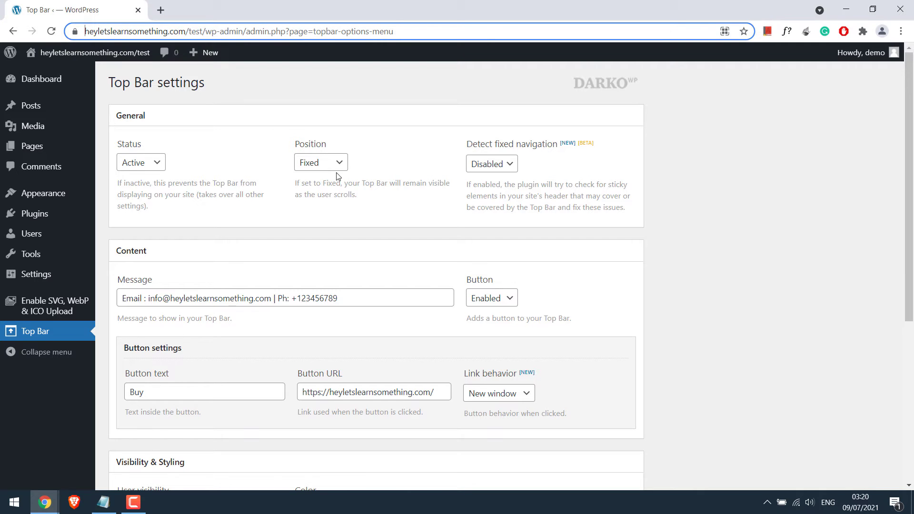
click(327, 166)
click(327, 177)
scroll(326, 180, down, 5)
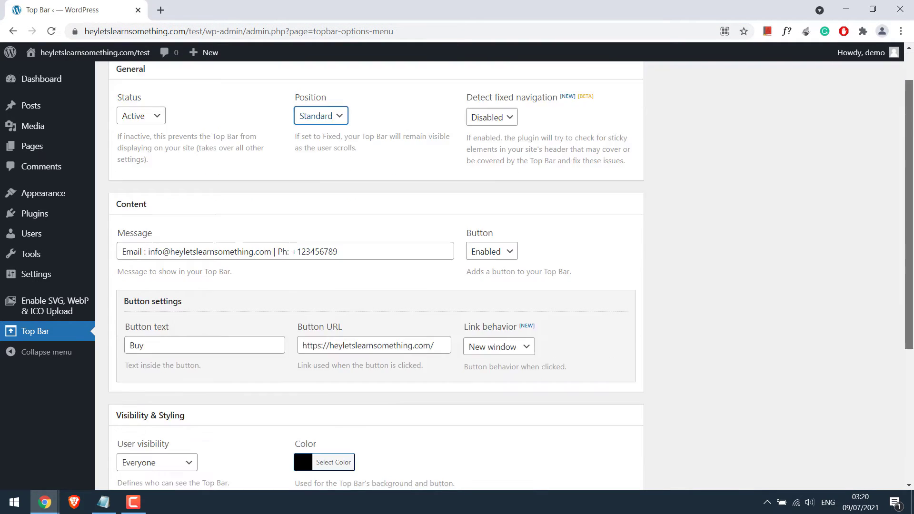
click(171, 430)
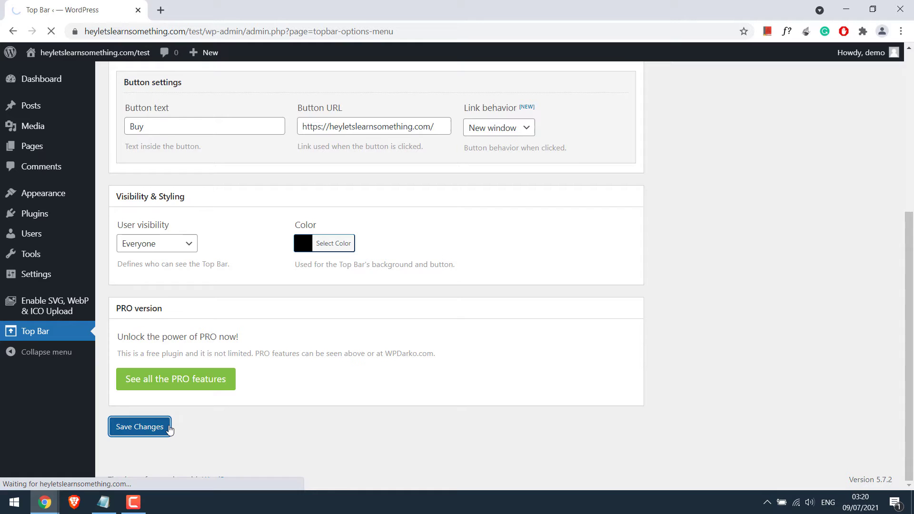
Step: Reload the site in the private window to view the updated Top Bar
mouse_move(44, 502)
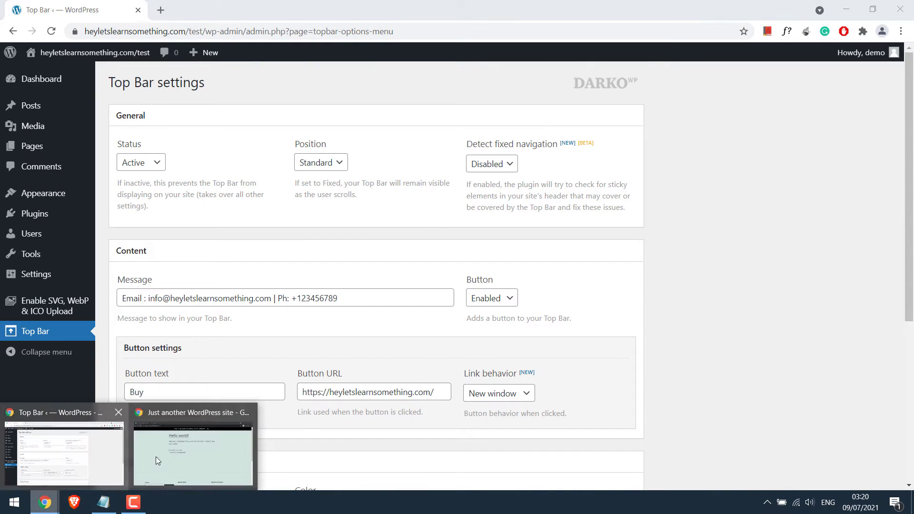
click(155, 457)
click(51, 31)
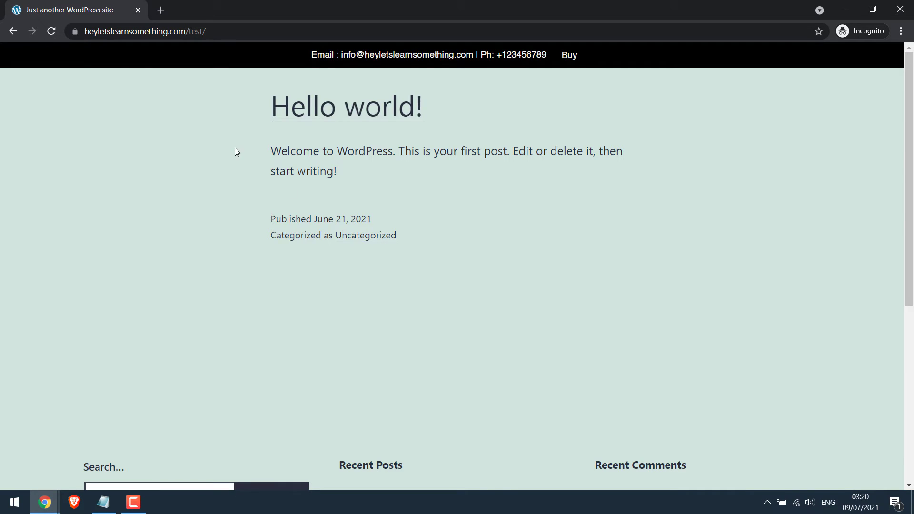
scroll(235, 147, down, 5)
scroll(541, 126, up, 5)
Step: Inspect the Buy button in Chrome DevTools
right_click(566, 126)
click(587, 258)
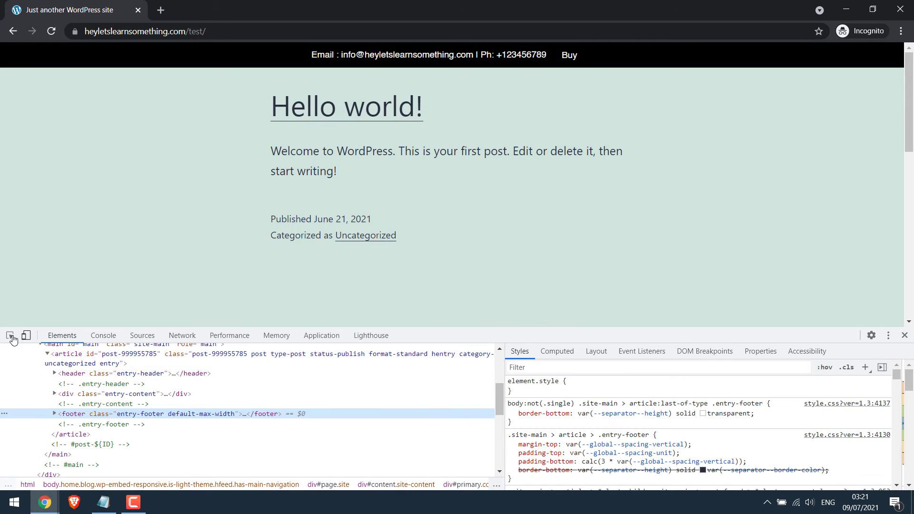
click(11, 336)
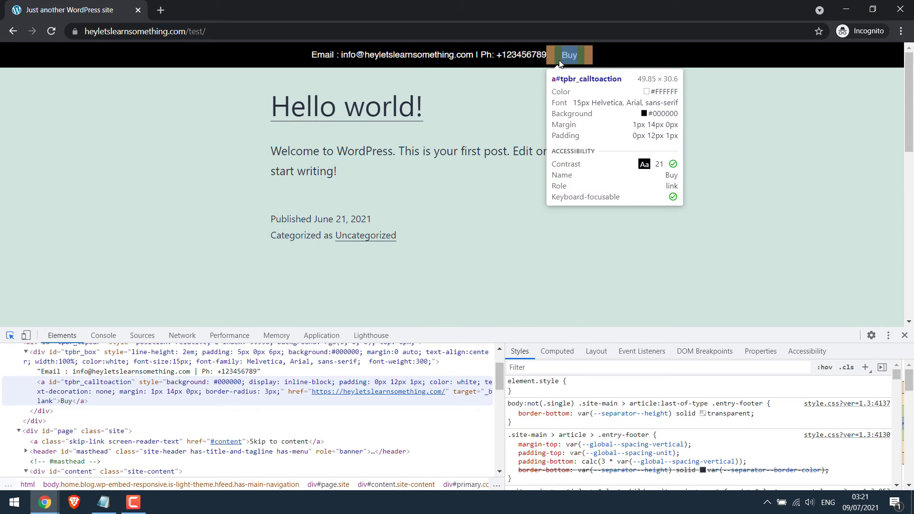
click(569, 54)
Step: Add a #tpbr_calltoaction rule with background: red !important, then copy it
drag(896, 374, 897, 376)
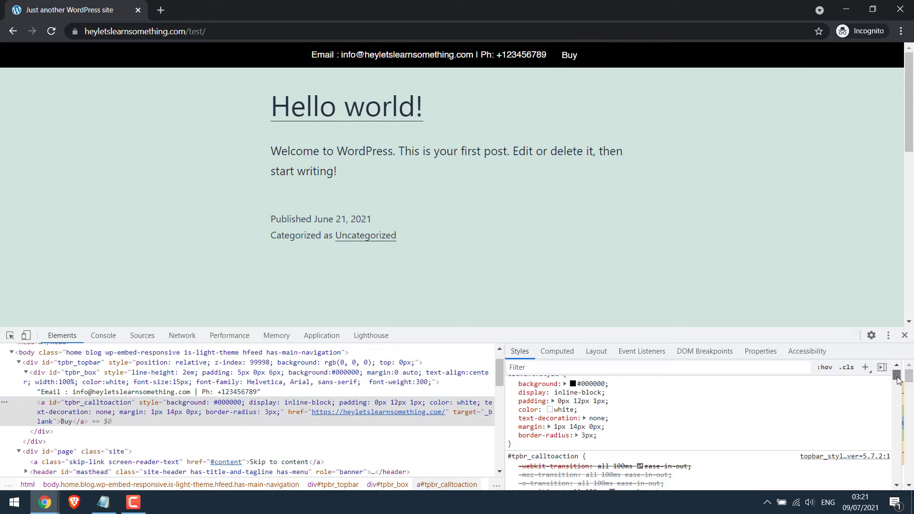
click(866, 371)
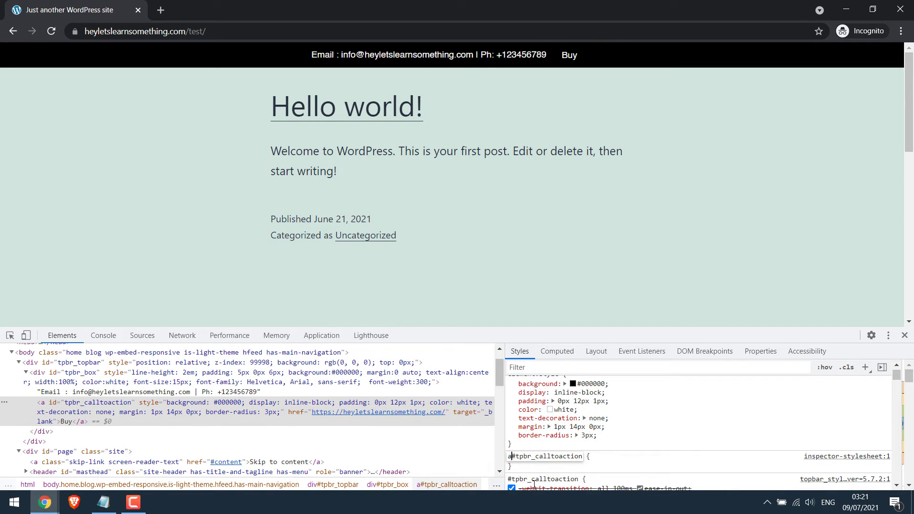
key(BackSpace)
key(Return)
text(background: )
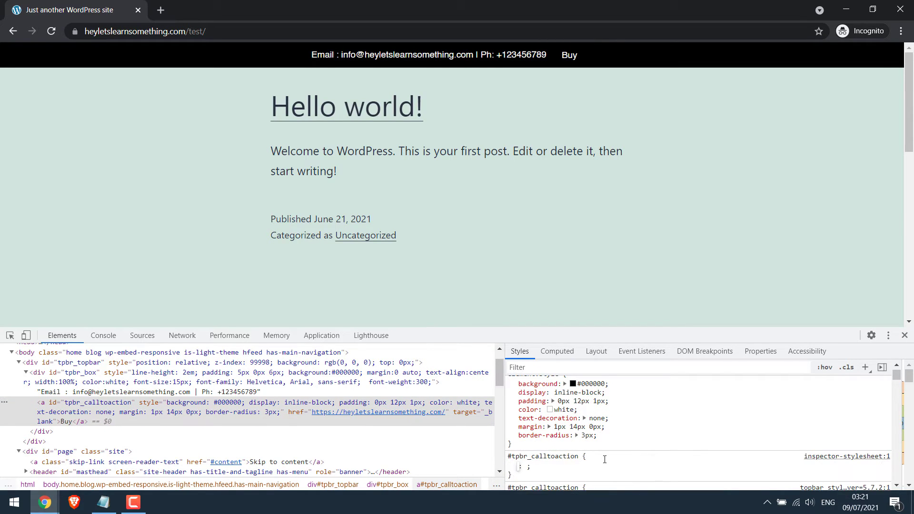
text(red !important)
key(Return)
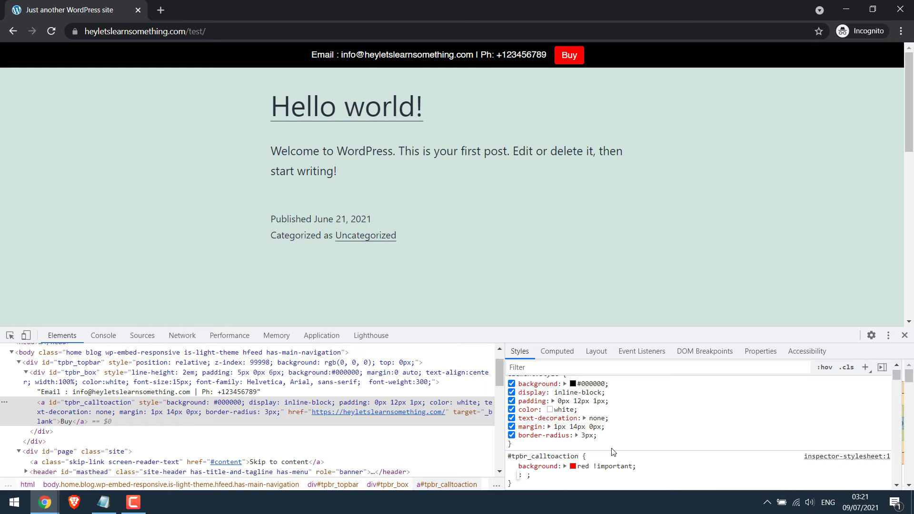
drag(518, 481, 510, 457)
right_click(515, 455)
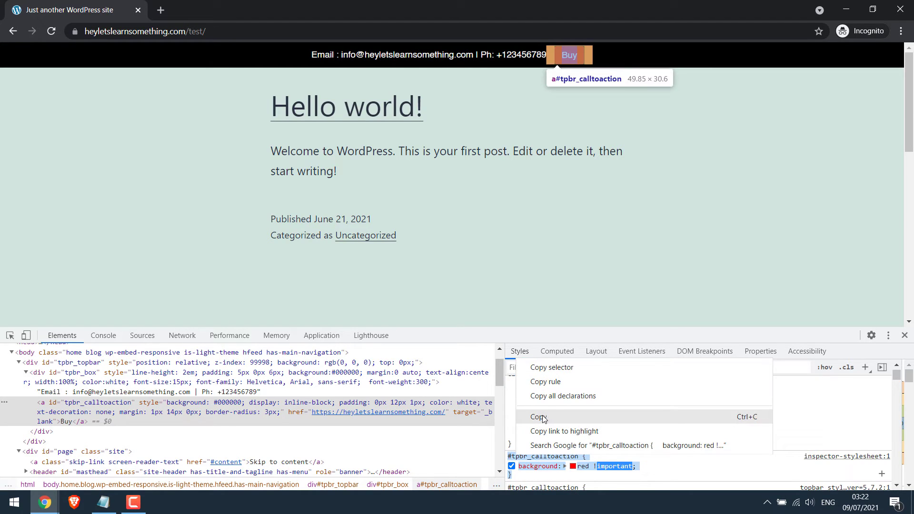
click(545, 417)
Step: Paste the #tpbr_calltoaction red rule below the existing Additional CSS in the Customizer and publish
click(844, 11)
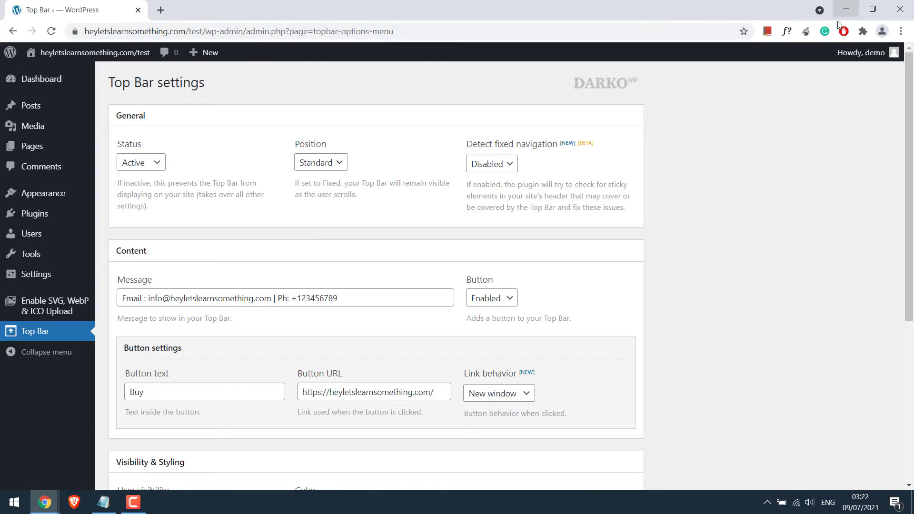
mouse_move(67, 198)
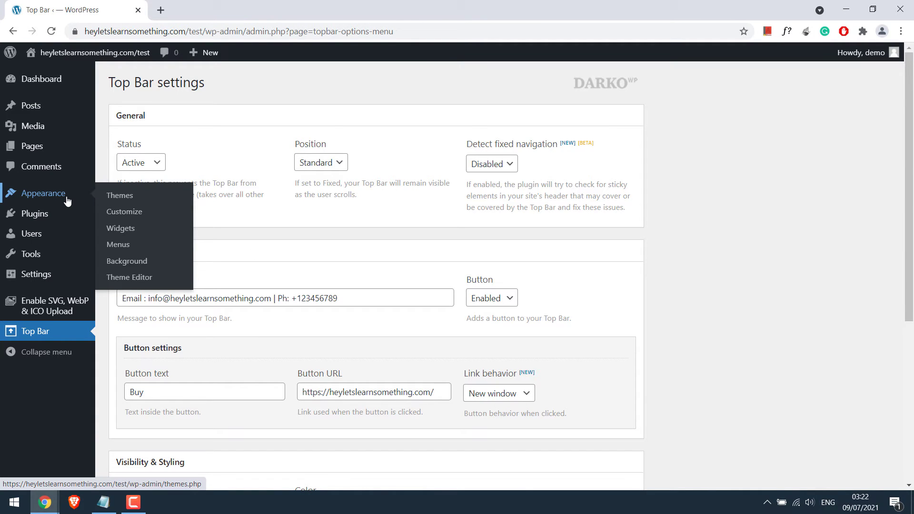
click(128, 212)
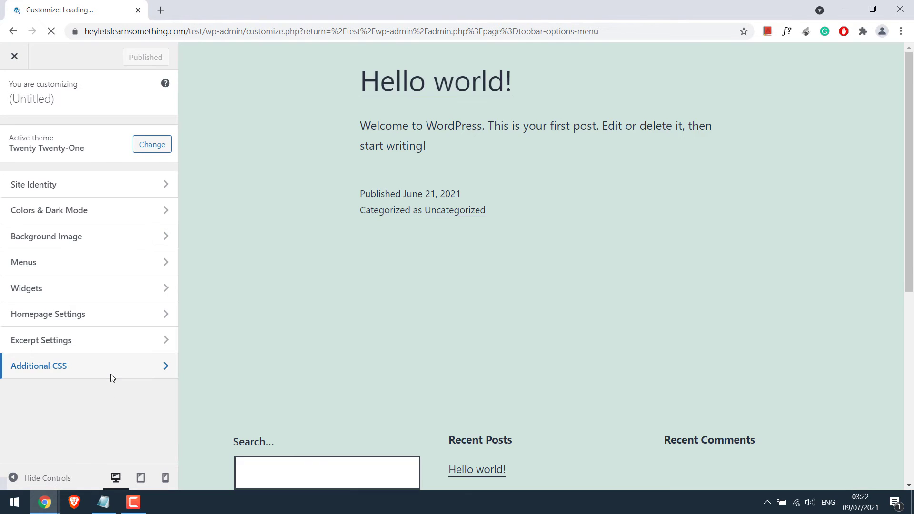
click(113, 374)
click(63, 238)
key(Return)
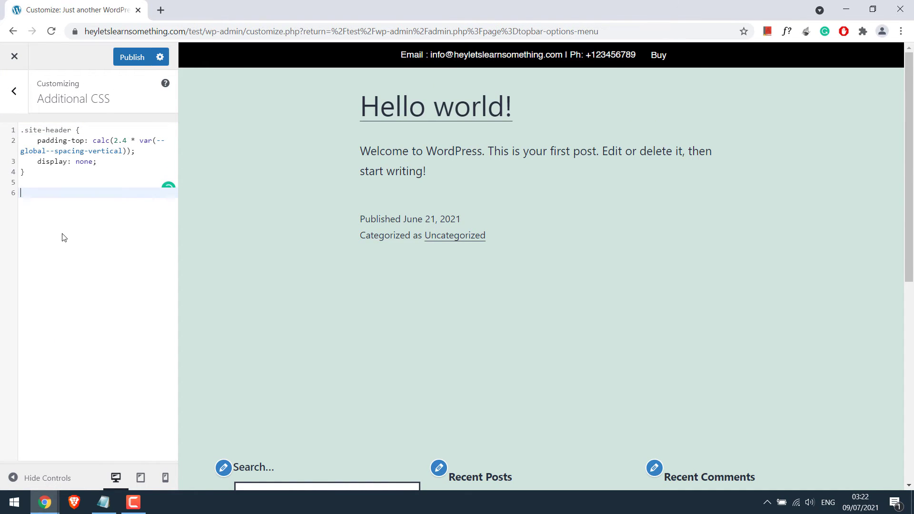
key(Return)
key(ctrl+v)
click(120, 59)
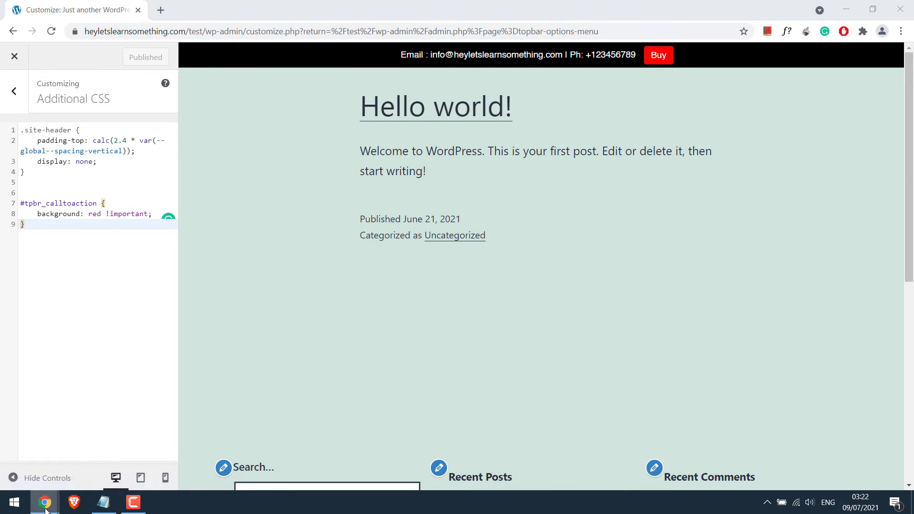
Step: Close DevTools and reload the site privately to confirm the red Buy button
key(alt+Tab)
click(904, 335)
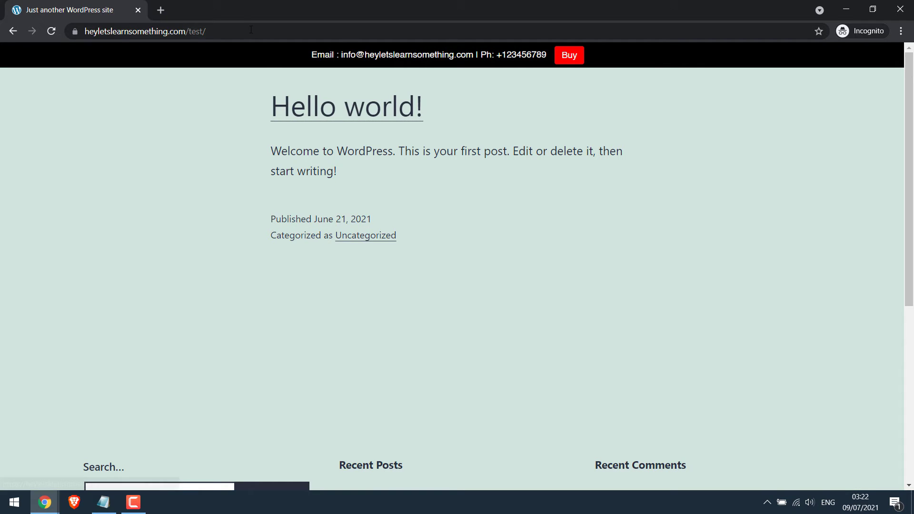
click(251, 29)
key(Return)
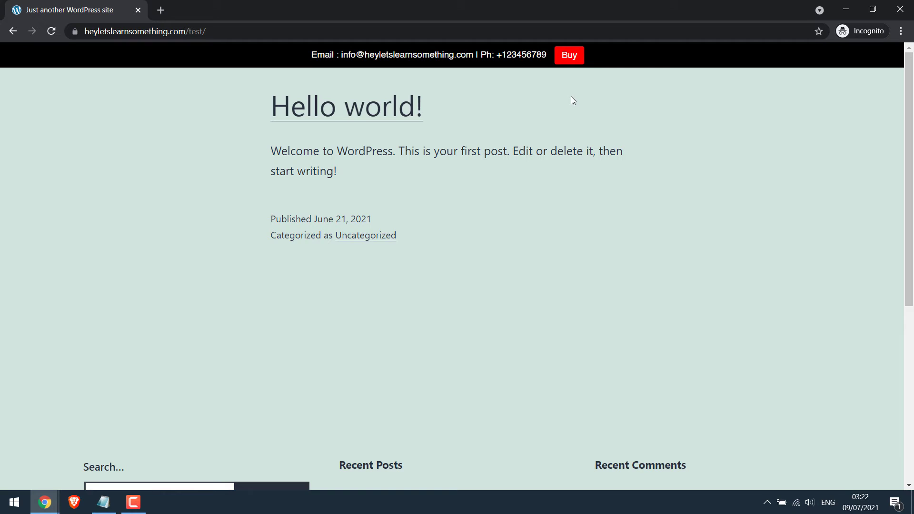
click(846, 11)
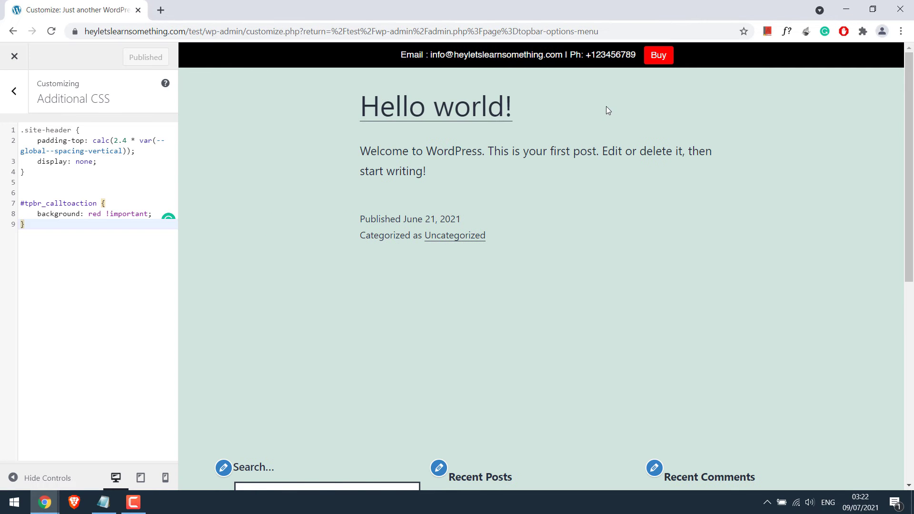
Step: Close the Customizer, reopen Top Bar settings, and select the WhatsApp icon URL in the HTML notes
click(15, 56)
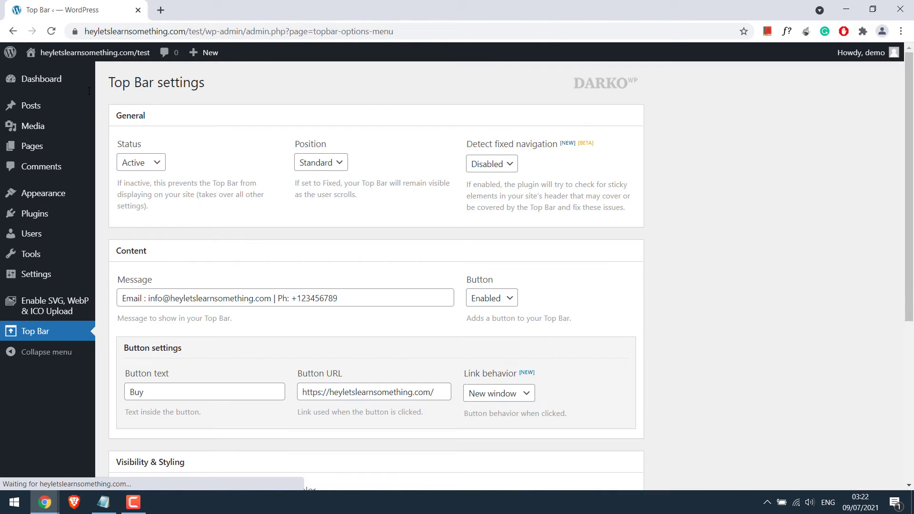
click(49, 333)
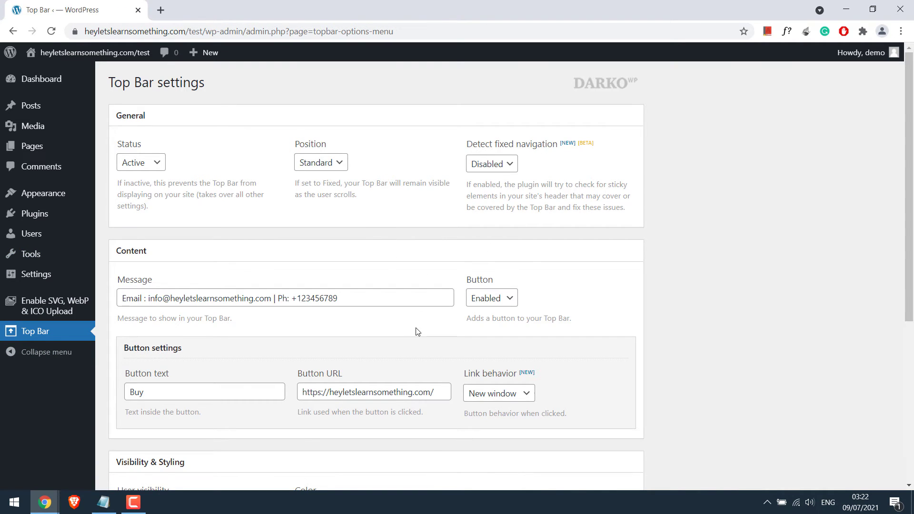
click(103, 502)
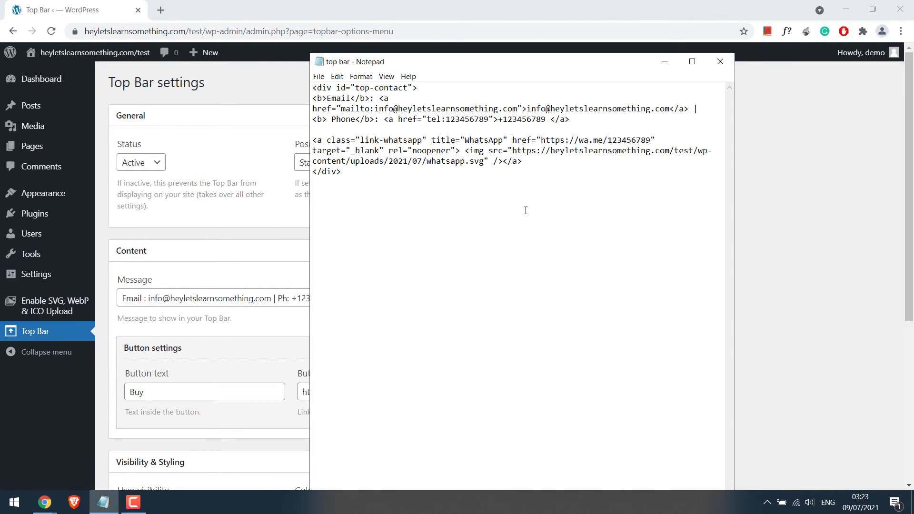
drag(512, 151, 482, 161)
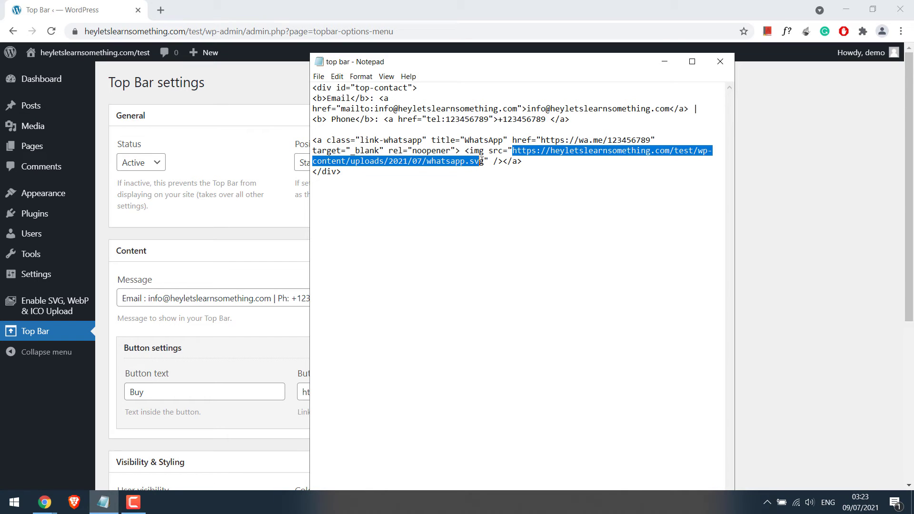
Step: Check the WhatsApp SVG in the Media Library, then find the SVG upload plugin among installed plugins
right_click(54, 125)
click(102, 131)
click(221, 6)
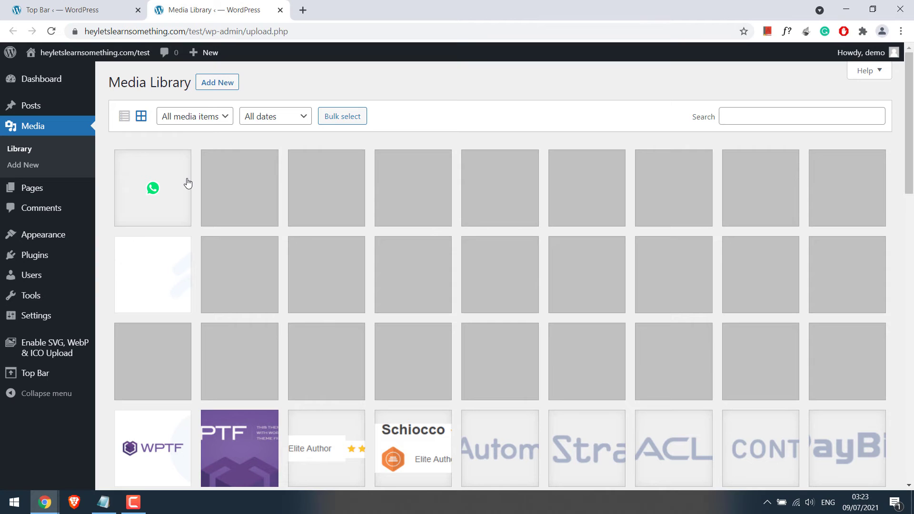
click(64, 259)
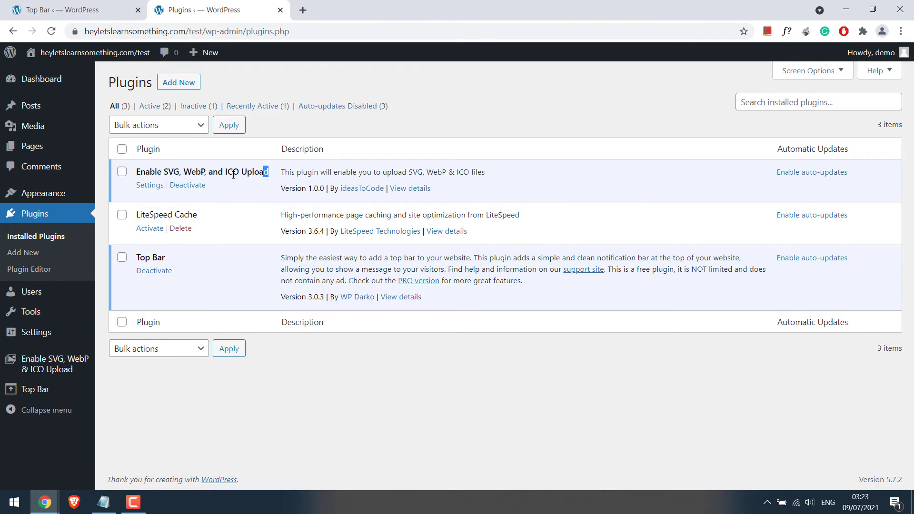
drag(268, 172, 136, 172)
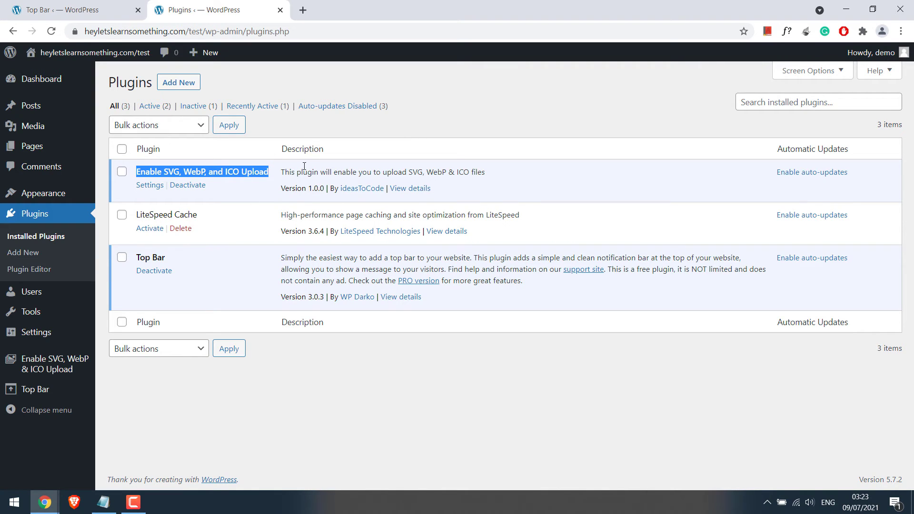
Step: Close the plugins tab and review the email, phone and WhatsApp links in the Notepad snippet
key(ctrl+w)
key(alt+Tab)
click(406, 256)
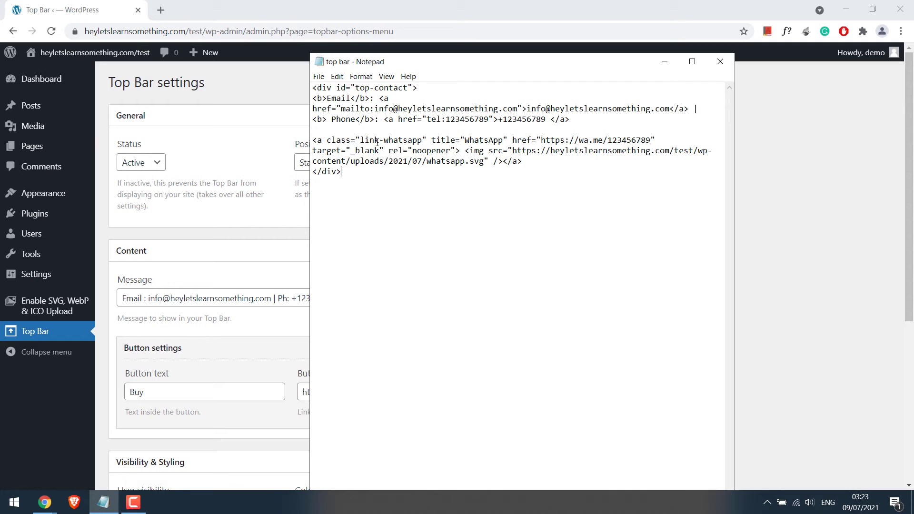
drag(341, 109, 665, 108)
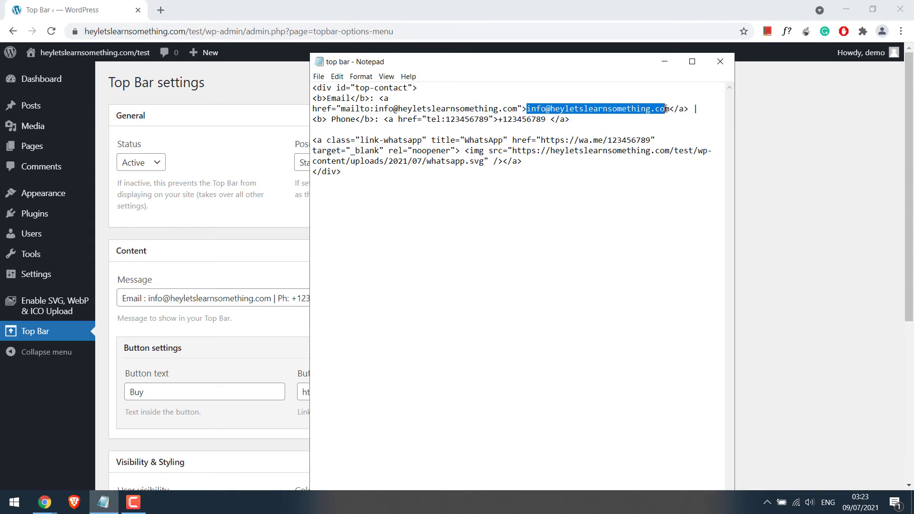
click(474, 121)
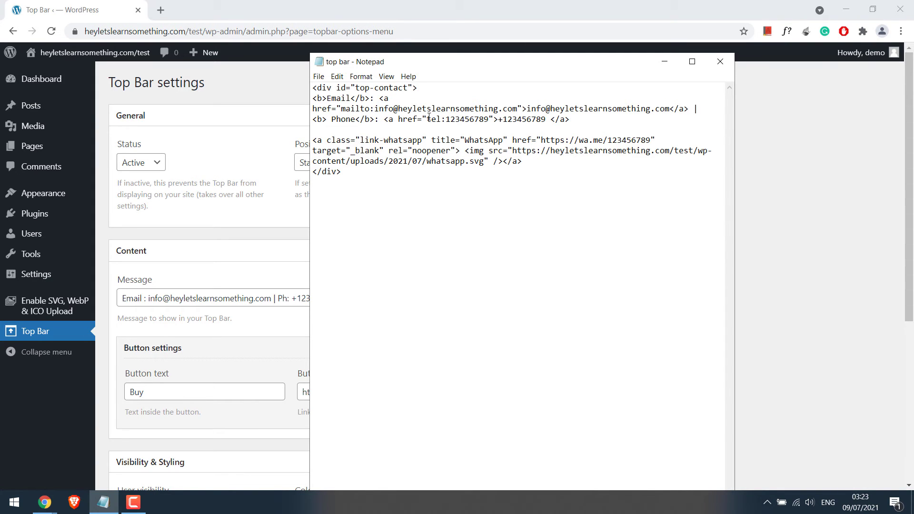
drag(428, 119, 550, 119)
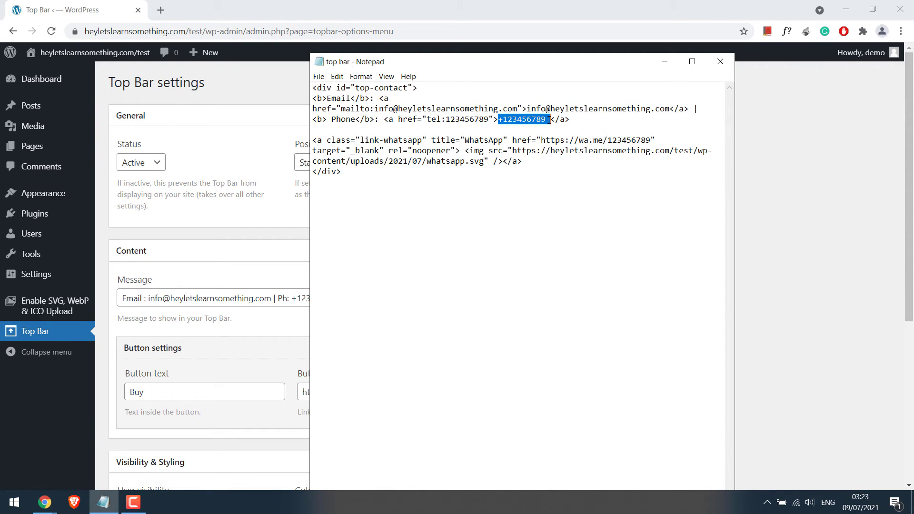
click(520, 160)
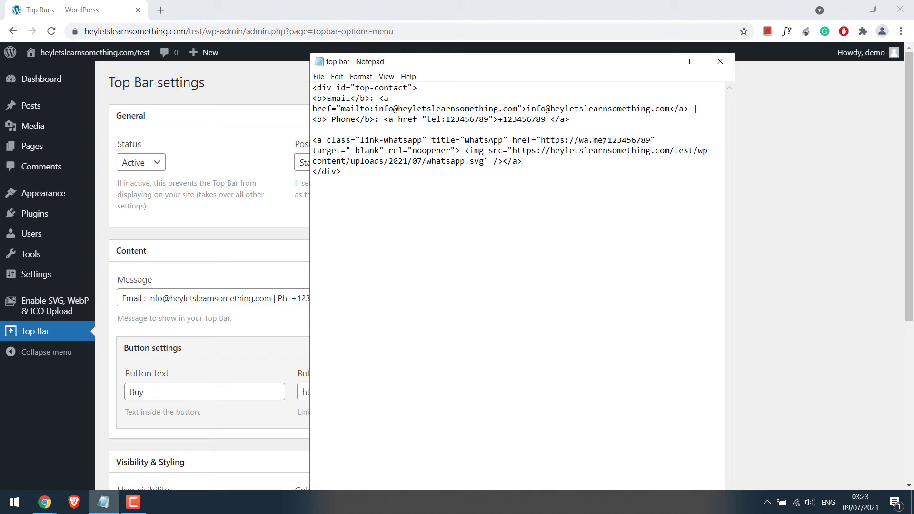
drag(607, 141, 636, 143)
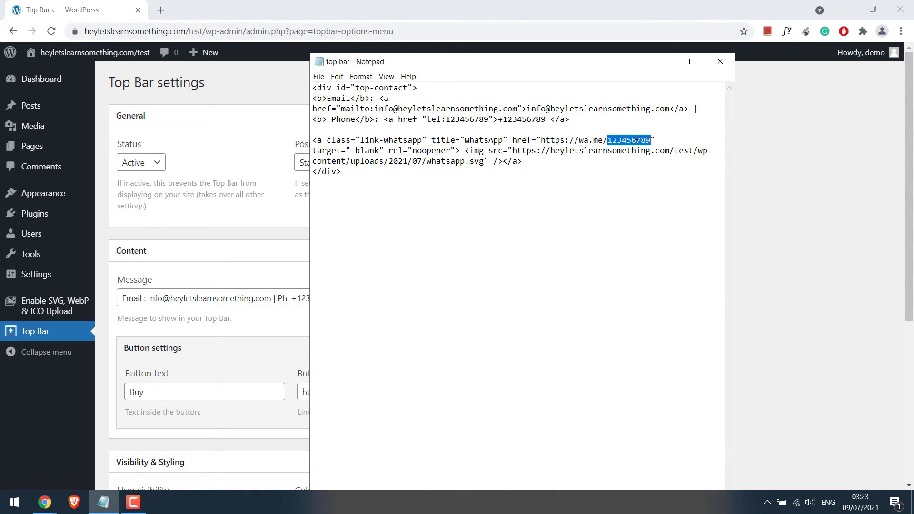
Step: Copy the entire top-contact HTML snippet and return to the Top Bar Message field
drag(348, 172, 313, 87)
right_click(345, 96)
click(364, 129)
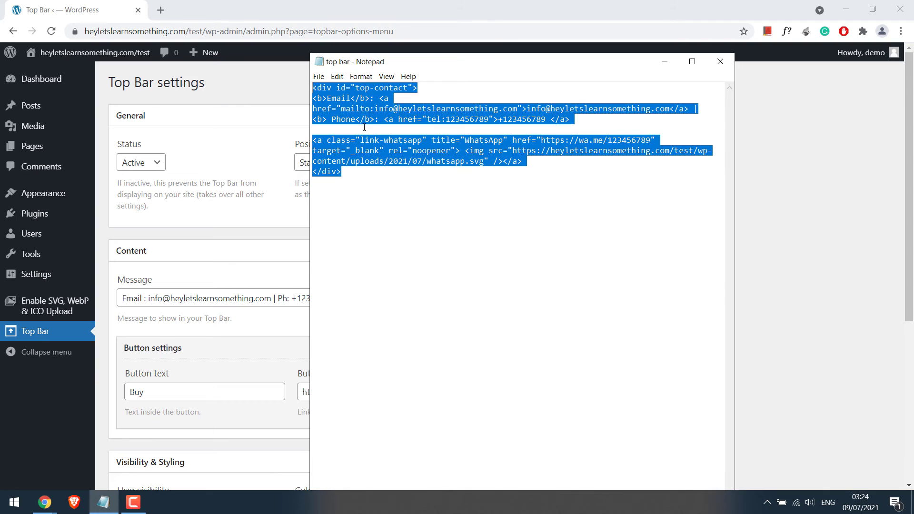
click(242, 299)
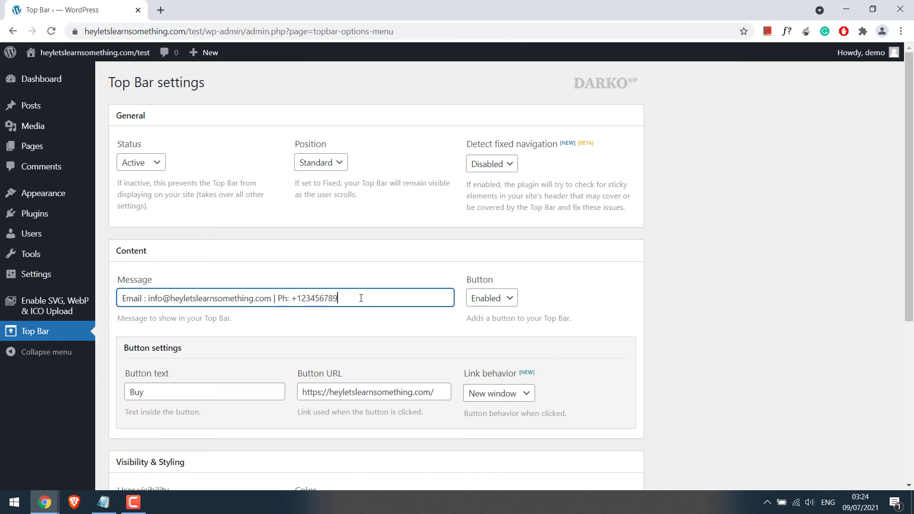
Step: Replace the Top Bar message text with the copied contact HTML
drag(361, 298, 102, 291)
right_click(159, 298)
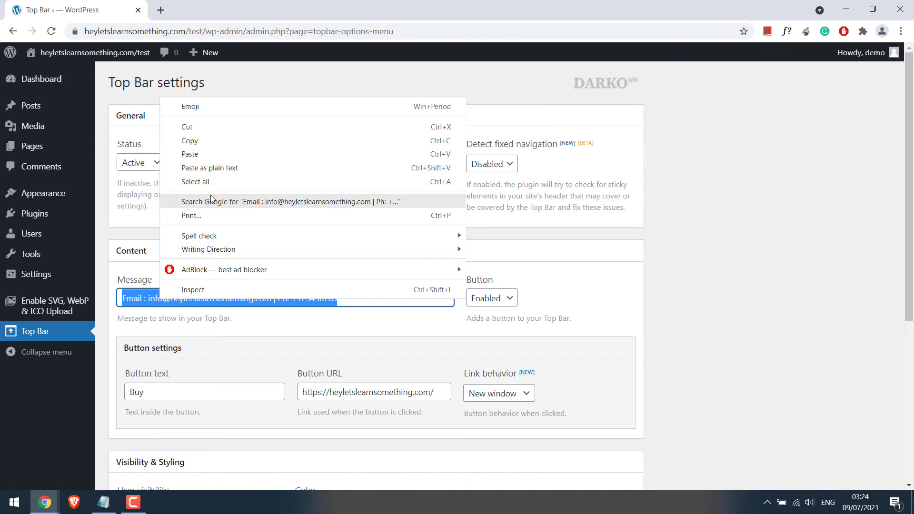
click(190, 154)
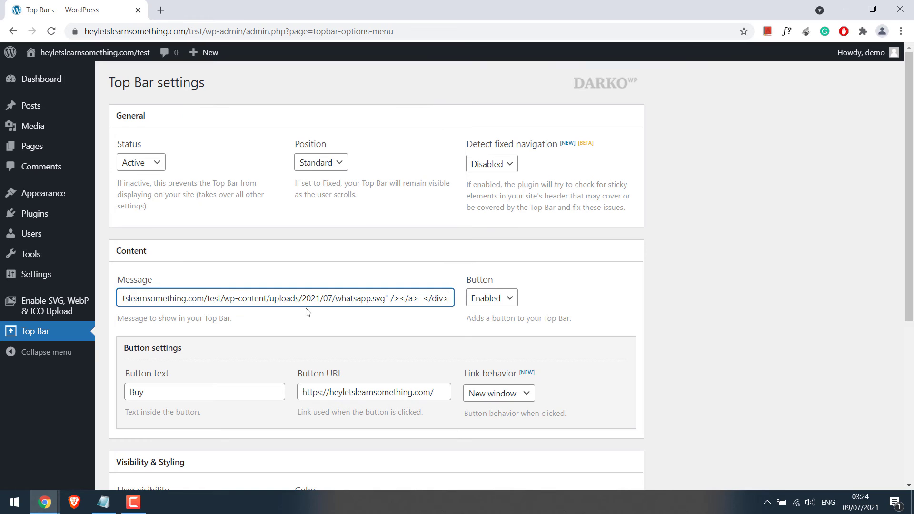
Step: Set the Top Bar button to Disabled and save the settings
click(498, 298)
click(493, 320)
scroll(344, 355, down, 1)
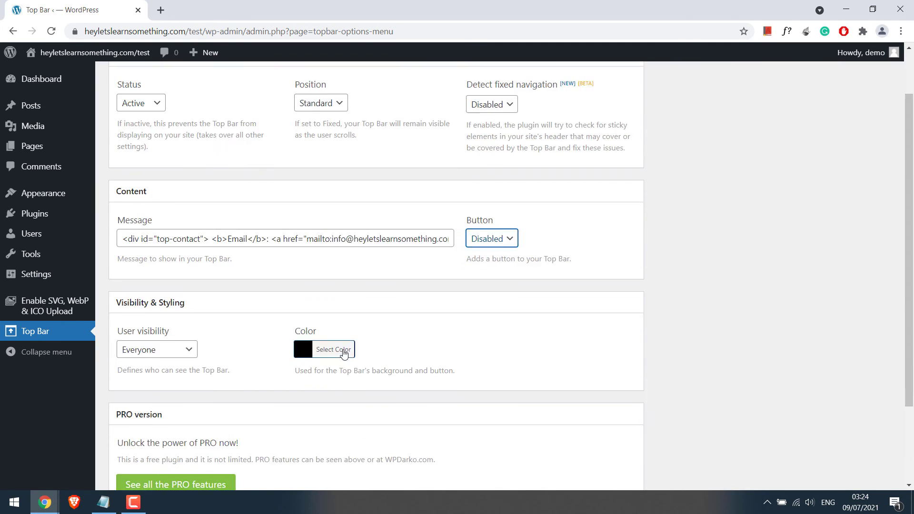
scroll(344, 354, down, 2)
click(142, 427)
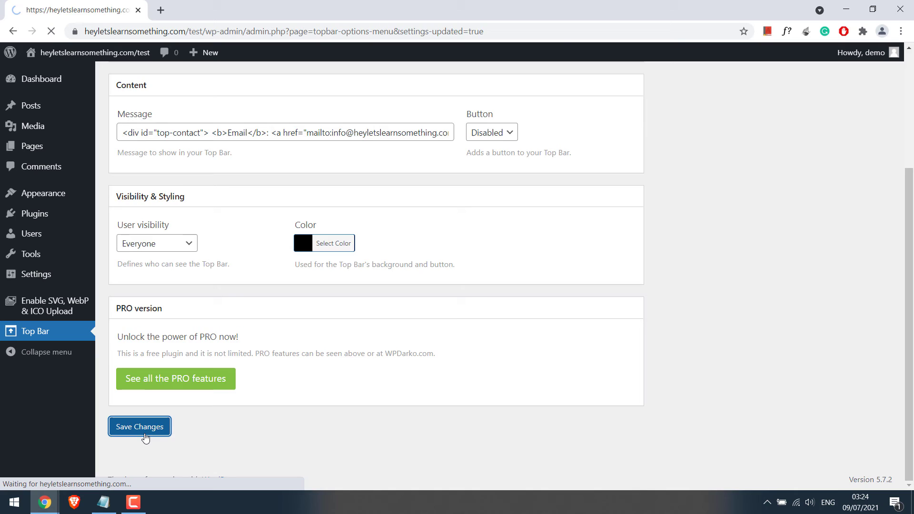
Step: Reload the site in the private window to view the new top bar
mouse_move(53, 507)
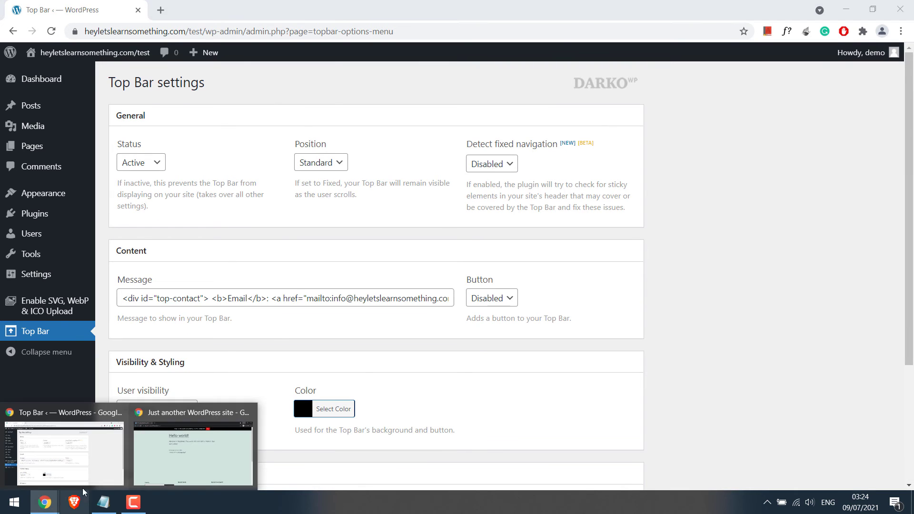
click(157, 454)
click(50, 34)
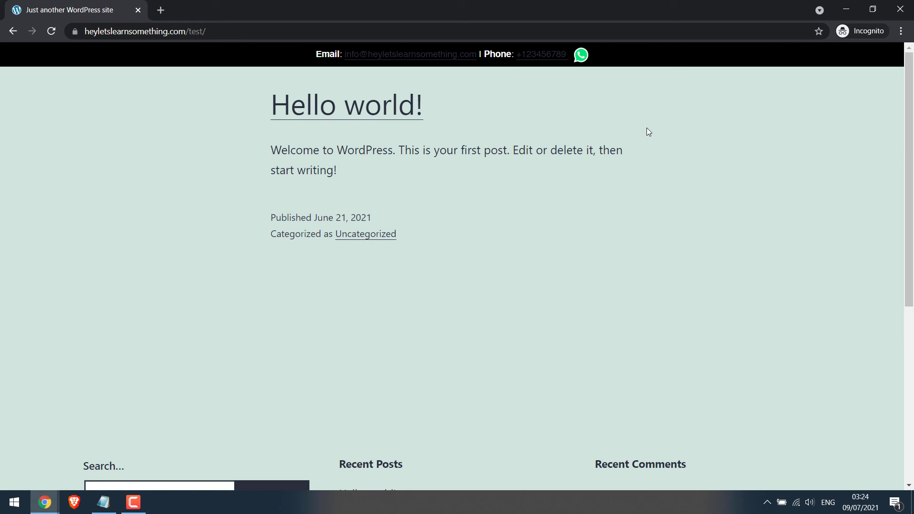
Step: Highlight the email and phone text in the live top bar to inspect them
drag(353, 54, 622, 62)
click(623, 76)
Step: Go back to the admin and open the Customizer's Additional CSS panel
mouse_move(42, 490)
click(64, 452)
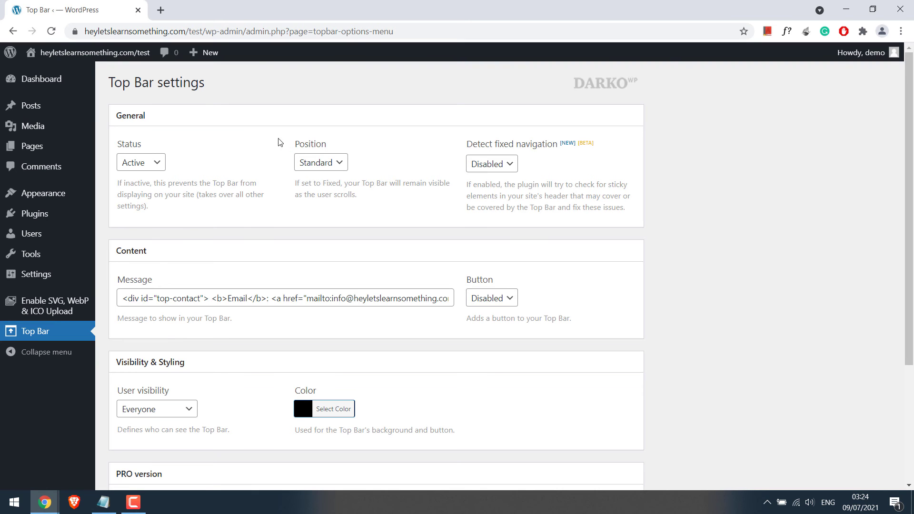
mouse_move(53, 193)
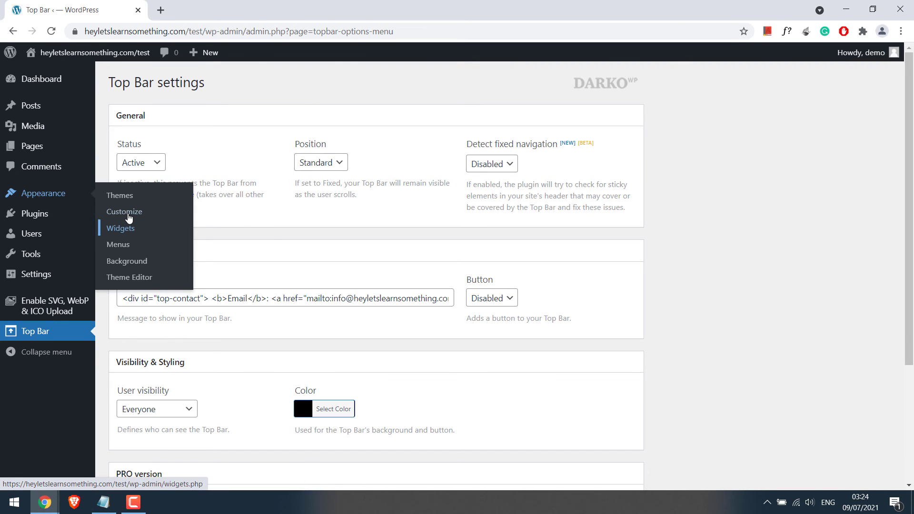
click(128, 216)
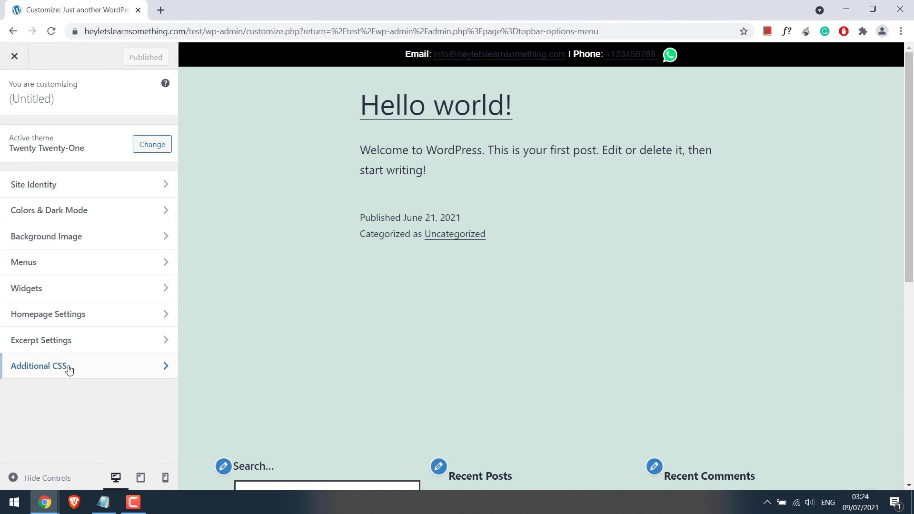
click(159, 366)
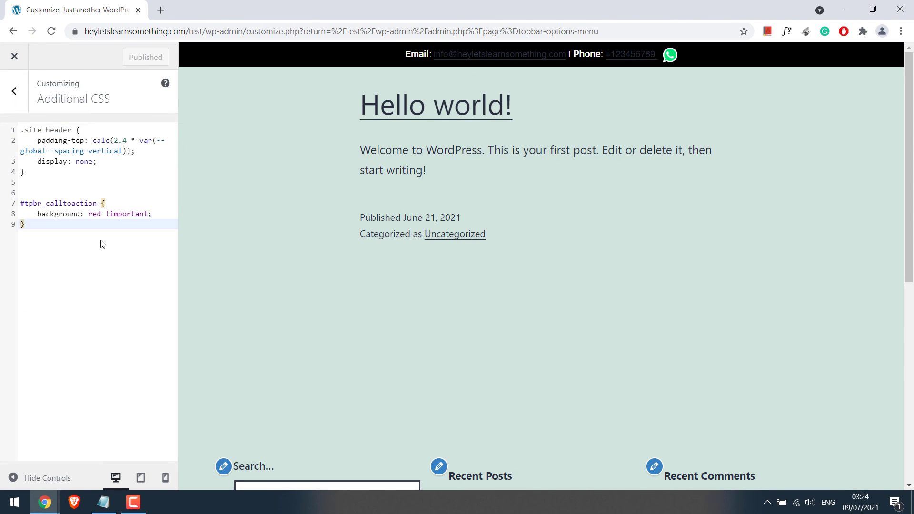
Step: Add '#top-contact a{ color: #ffffff; text-decoration: none !important; }' and publish it
click(101, 244)
text(#top-c)
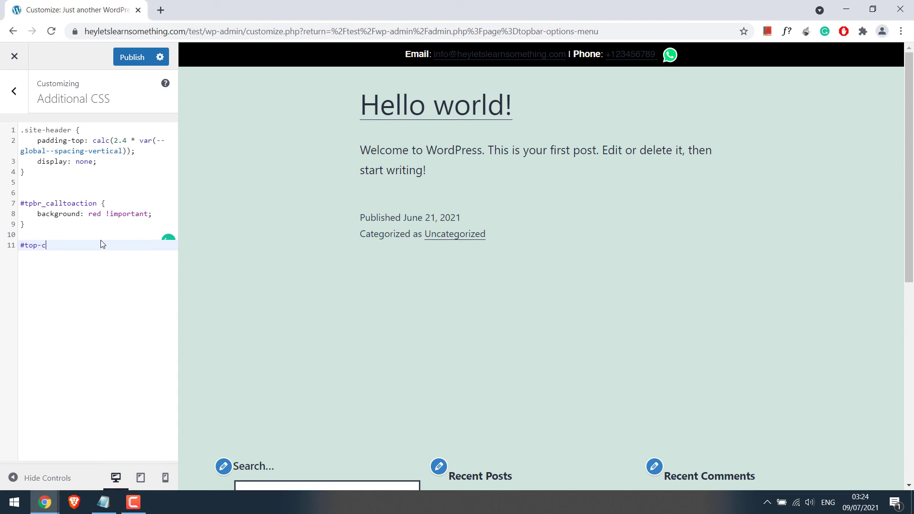
text(ontact a{)
key(Return)
text(color: #ffffff)
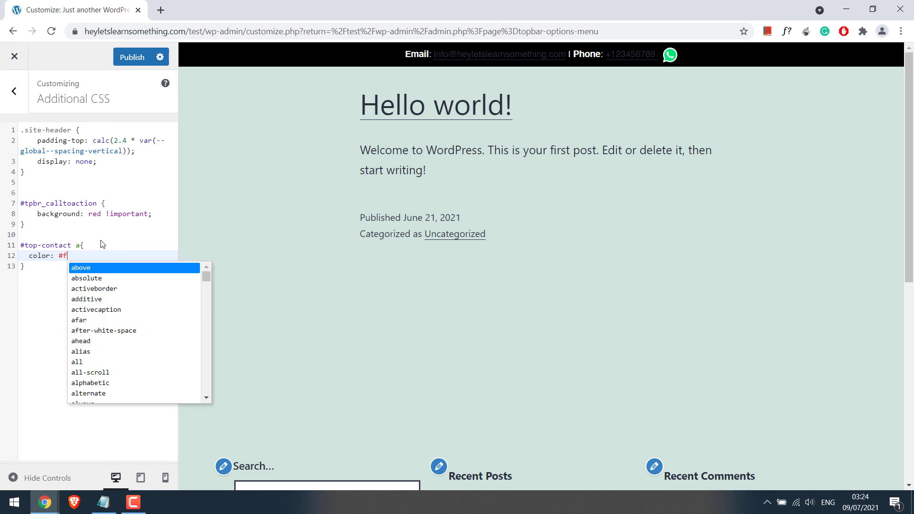
key(Return)
text(;)
key(Return)
text(text-decoration: none)
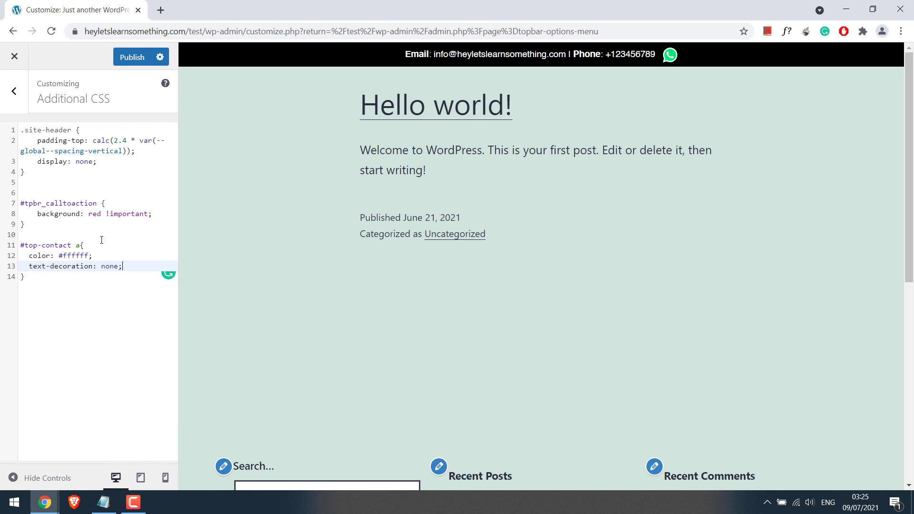
text( !i)
key(Return)
click(134, 59)
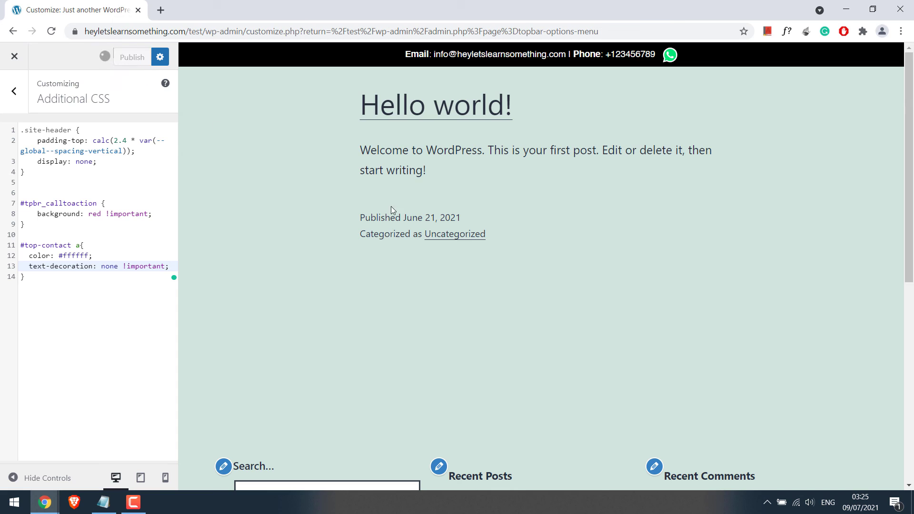
click(15, 56)
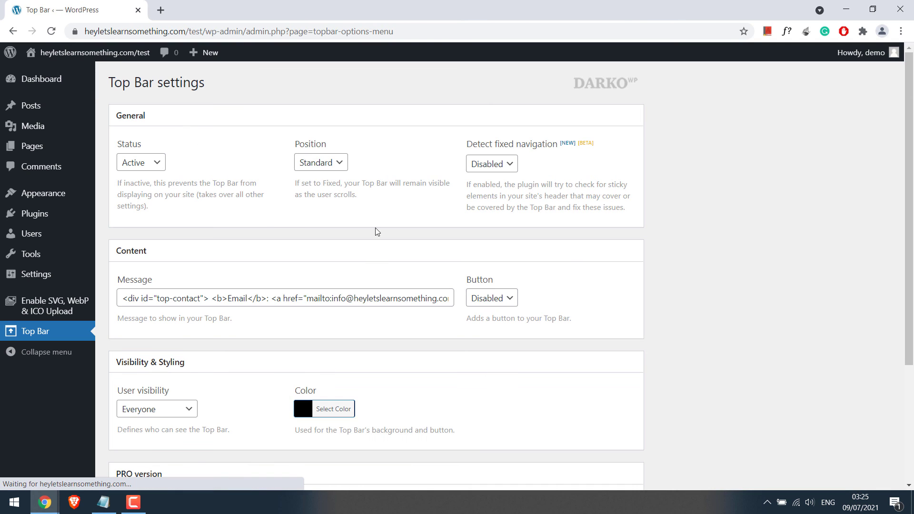
Step: Reload the site in the private window to see the white contact links
mouse_move(44, 502)
click(191, 447)
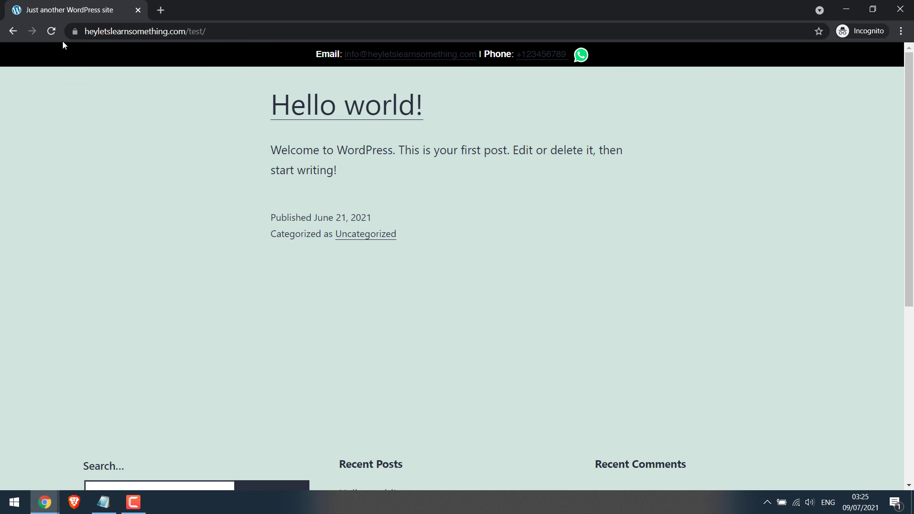
click(52, 32)
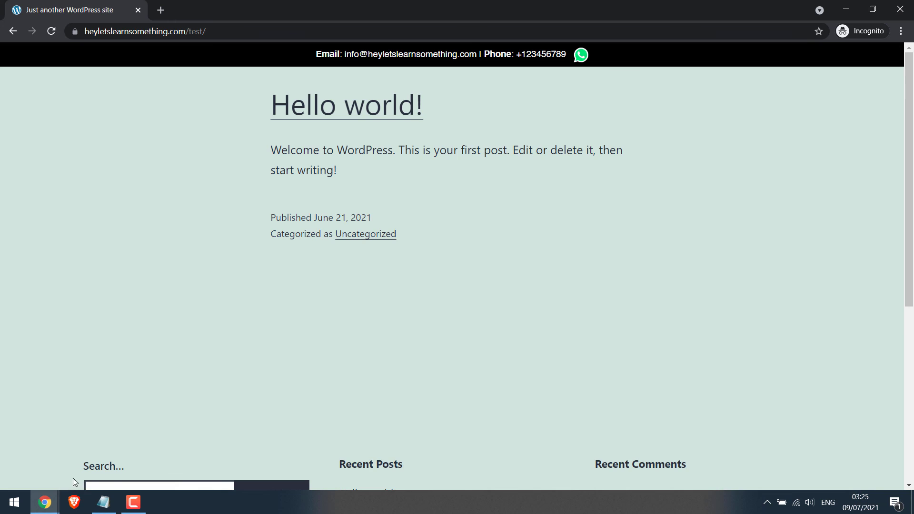
Step: Compare the site's email and phone with the mailto and tel: links in the Notepad snippet
click(104, 503)
click(398, 96)
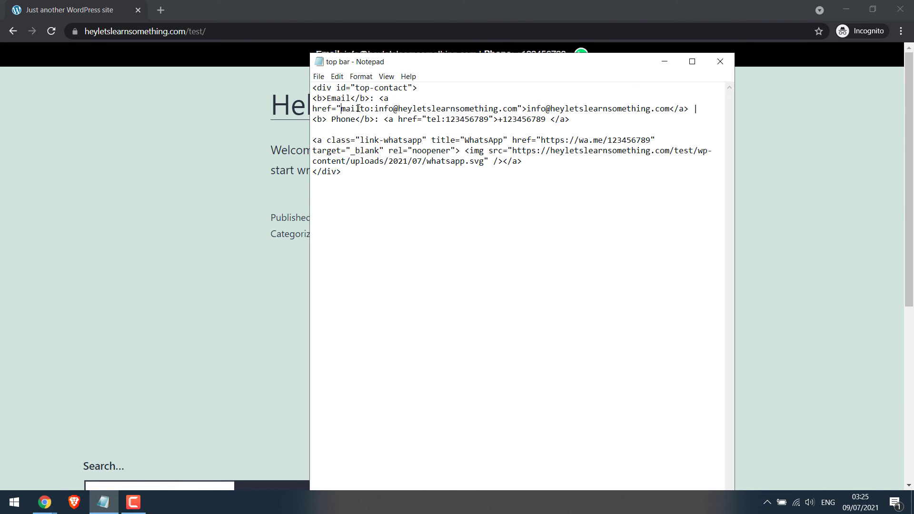
drag(341, 109, 517, 108)
click(480, 48)
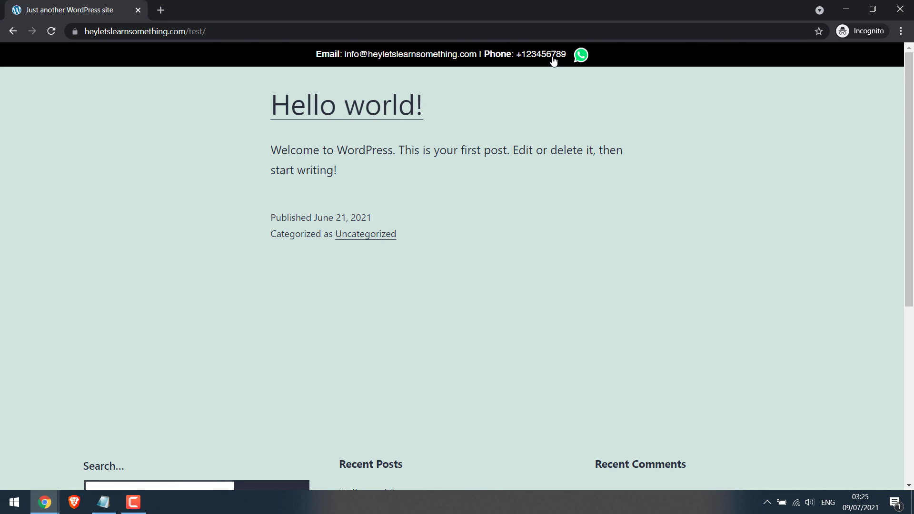
click(106, 504)
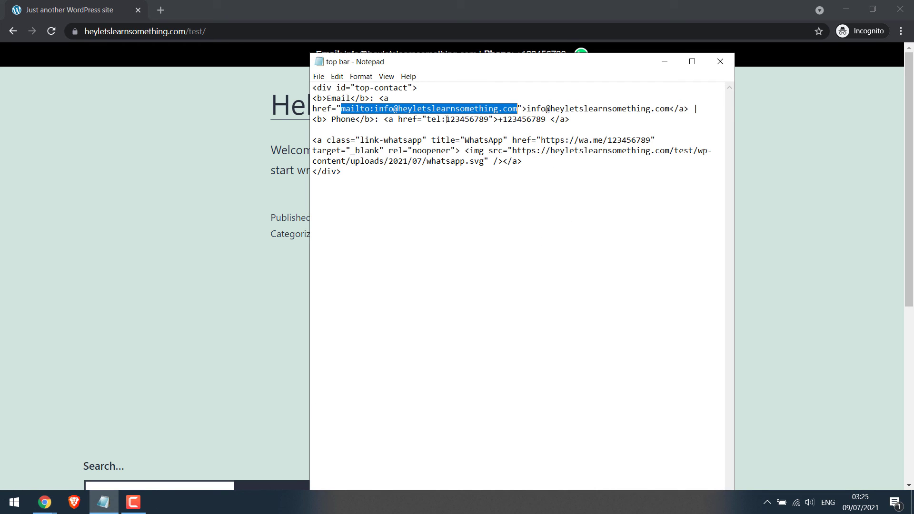
drag(446, 119, 491, 117)
key(alt+Tab)
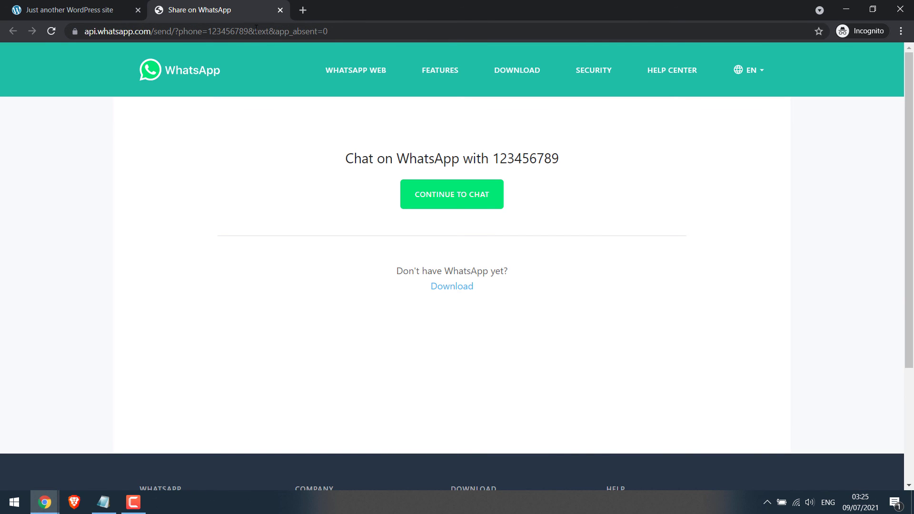
click(86, 5)
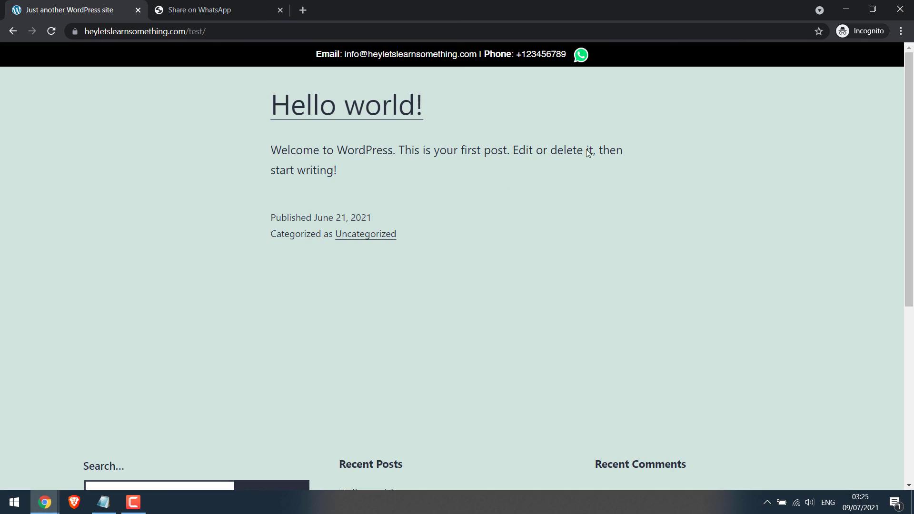